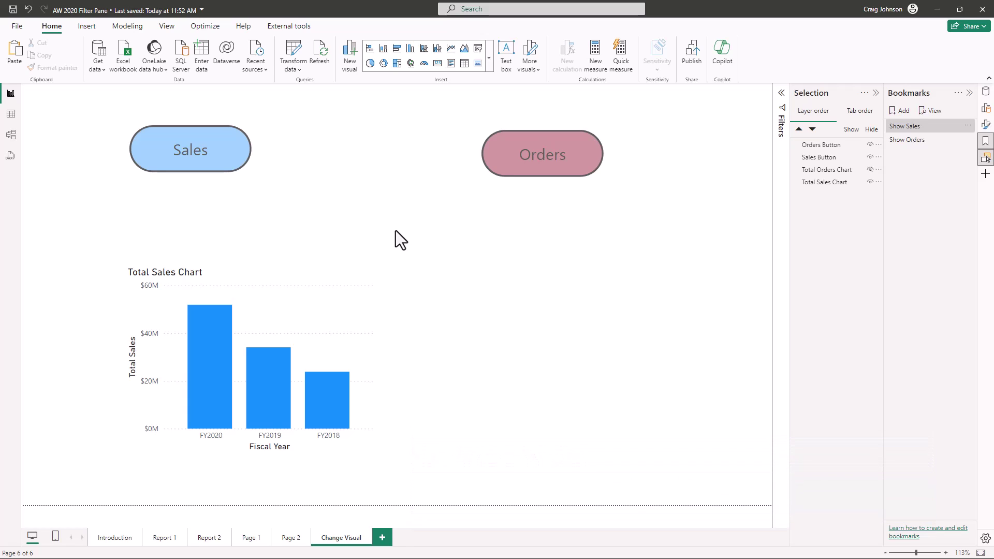
- Test the Orders and Sales buttons on the Change Visual page to see the charts switch
left_click(547, 169, "ctrl")
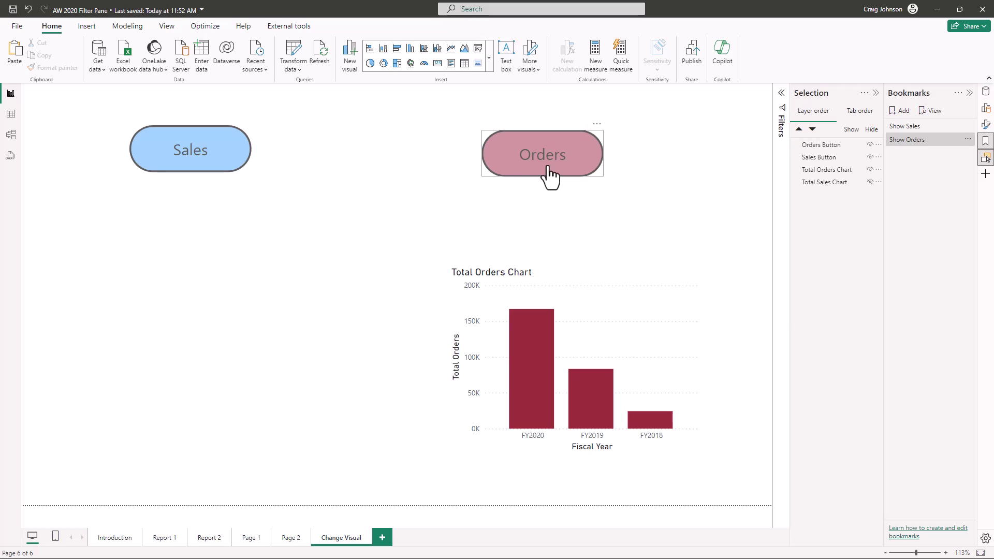
left_click(176, 165, "ctrl")
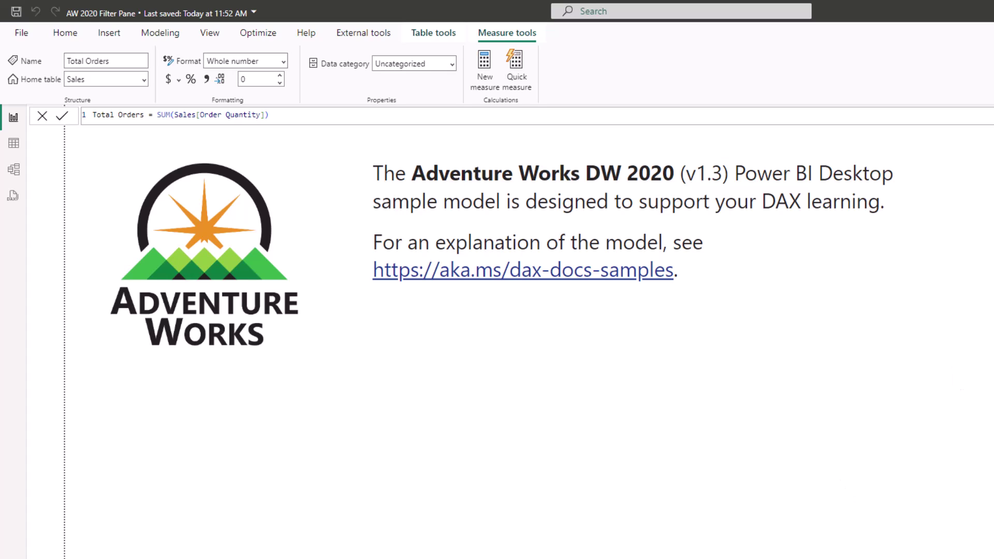
- Add a new blank report page named Button Visuals
key("ctrl+m")
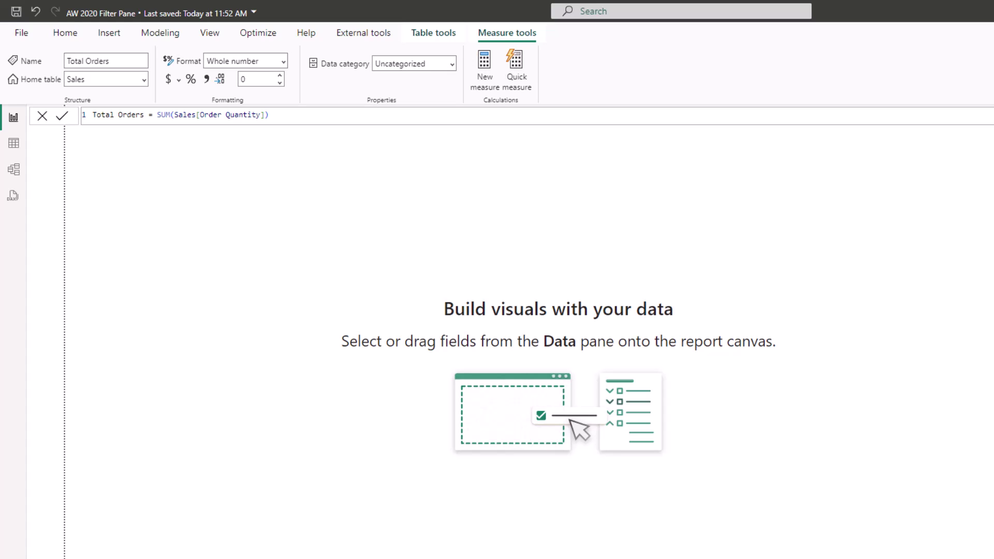
left_click(362, 276)
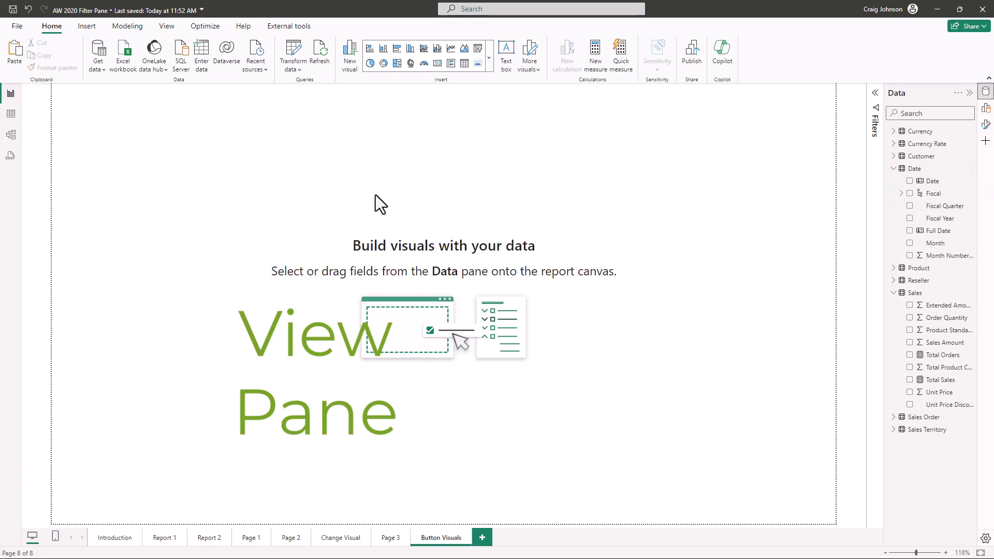
- Show the Bookmarks and Selection panes alongside the Data pane
left_click(170, 26)
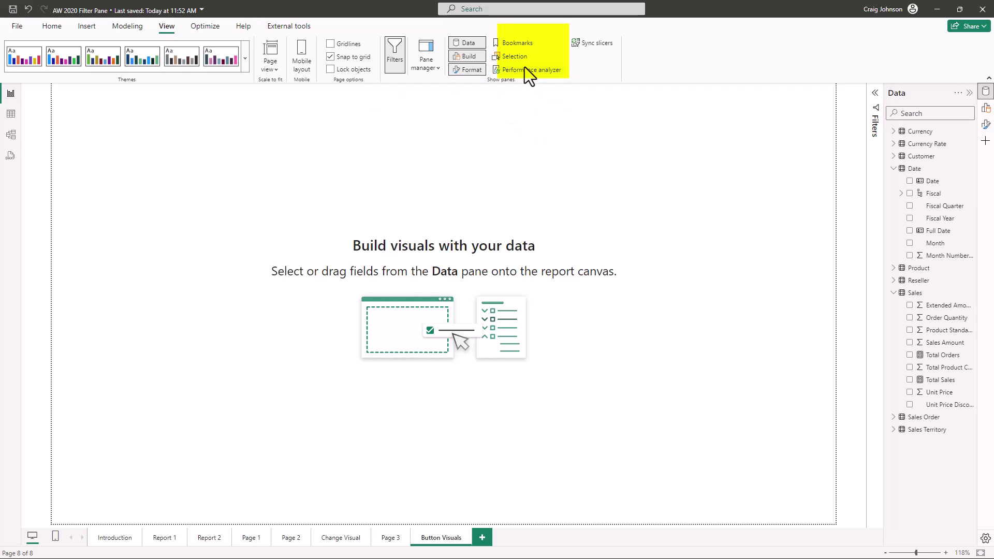
left_click(520, 43)
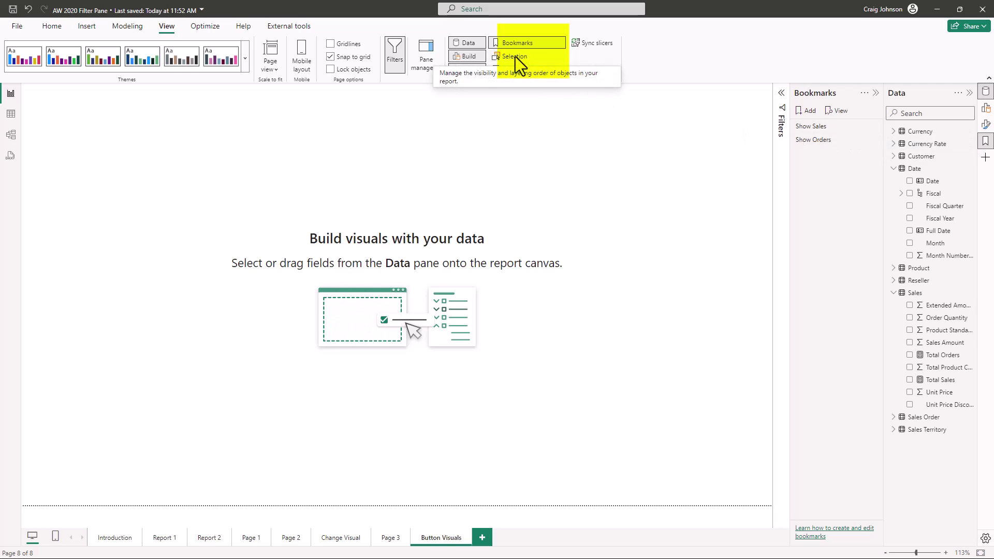
left_click(515, 57)
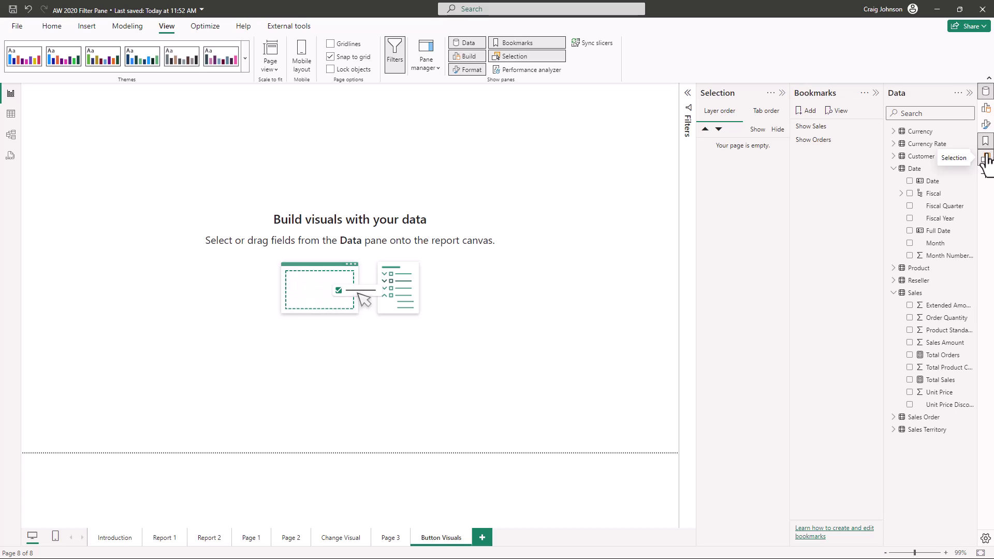
- Enable the option to show only one active pane and close the Bookmarks and Selection panes
left_click(438, 65)
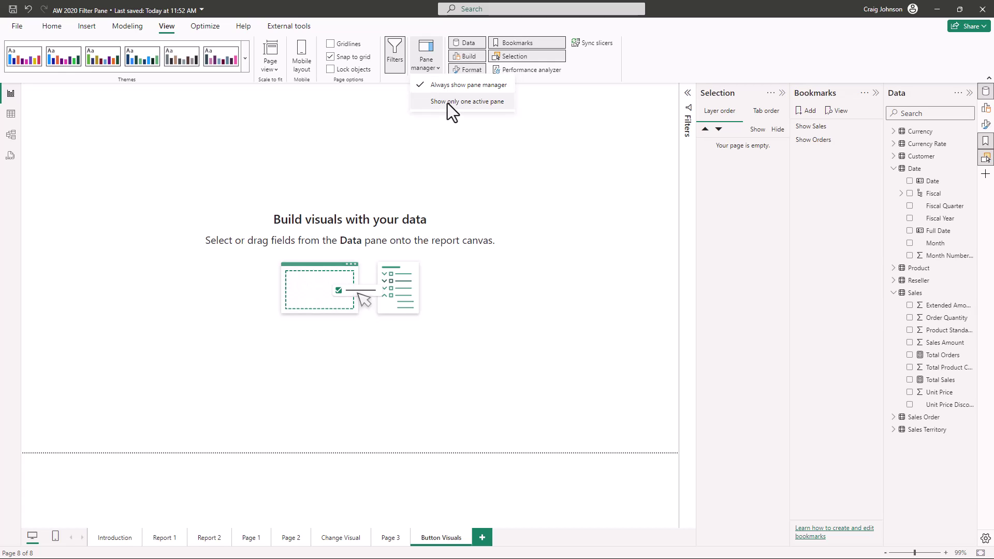
left_click(447, 104)
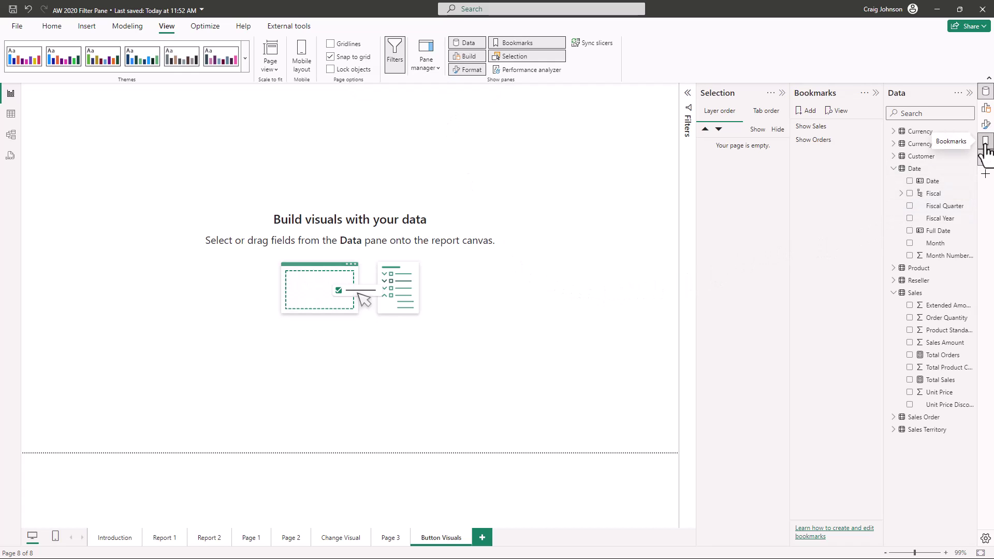
left_click(985, 143)
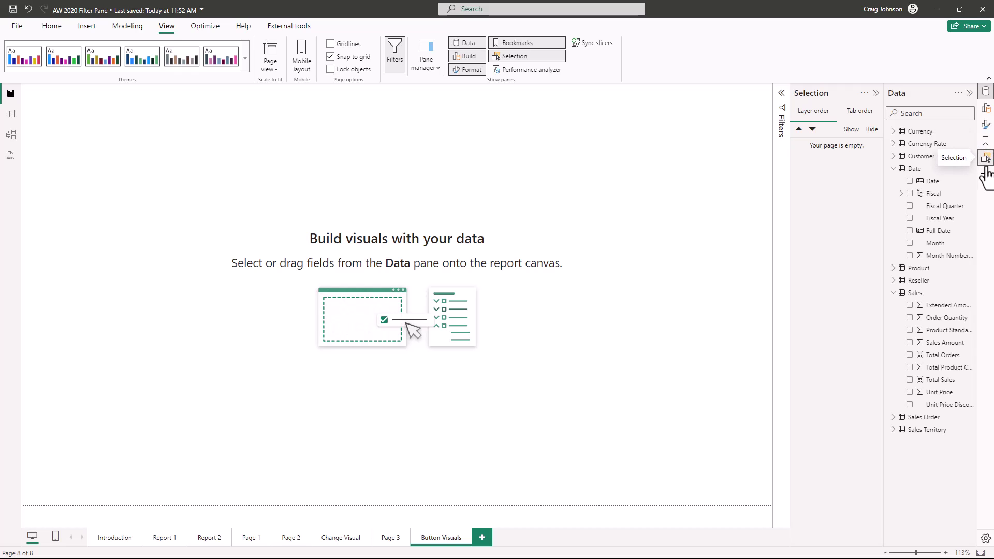
left_click(986, 160)
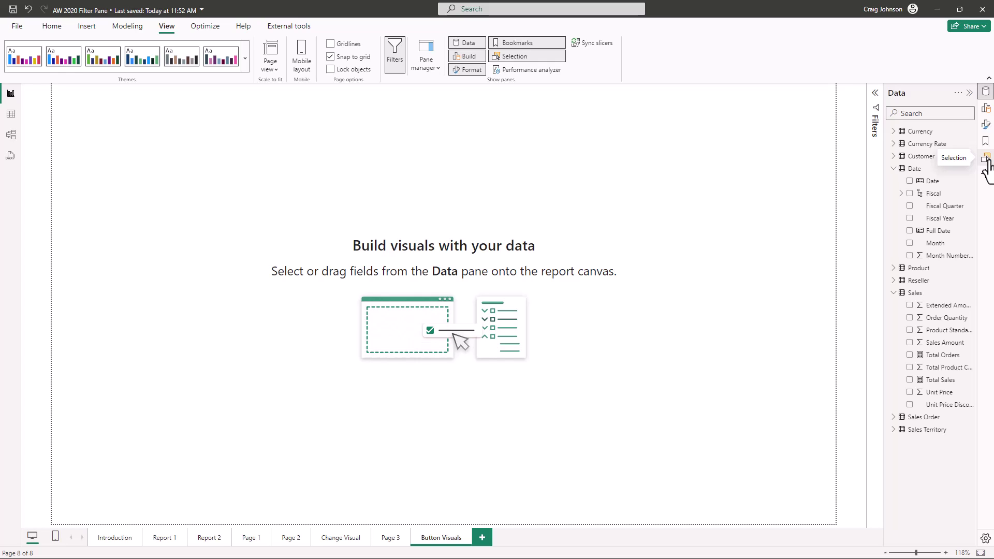
- Disable the option to show only one active pane and reopen the Bookmarks and Selection panes
left_click(435, 62)
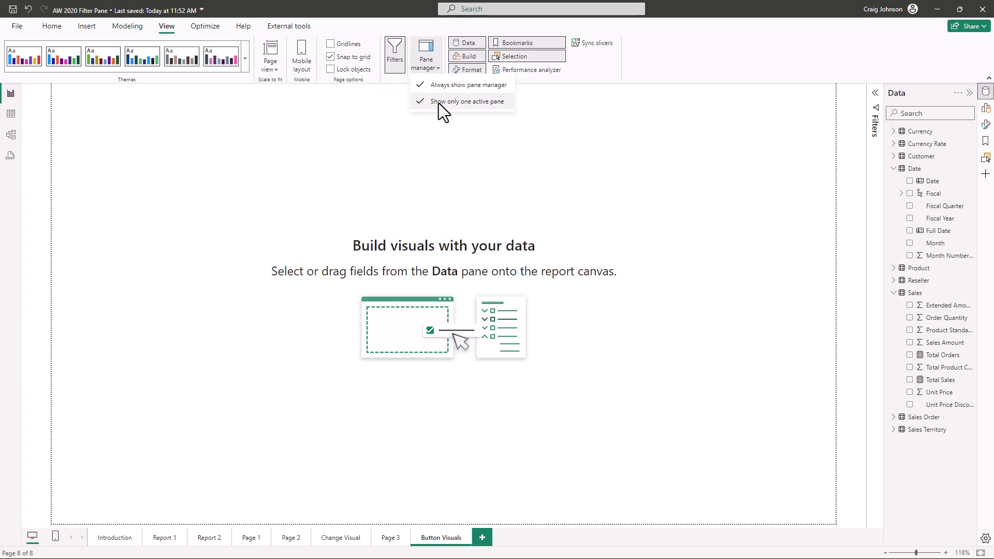
left_click(439, 102)
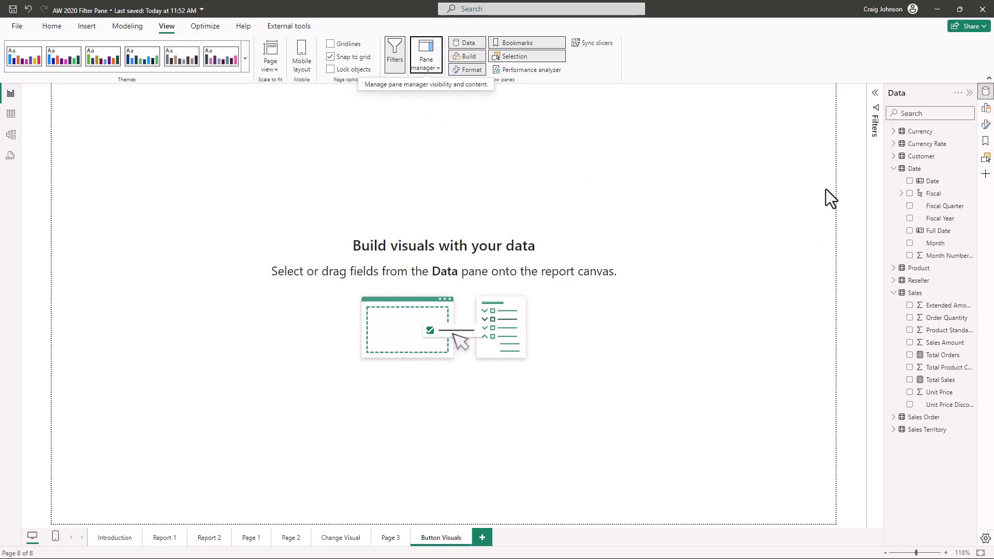
left_click(985, 143)
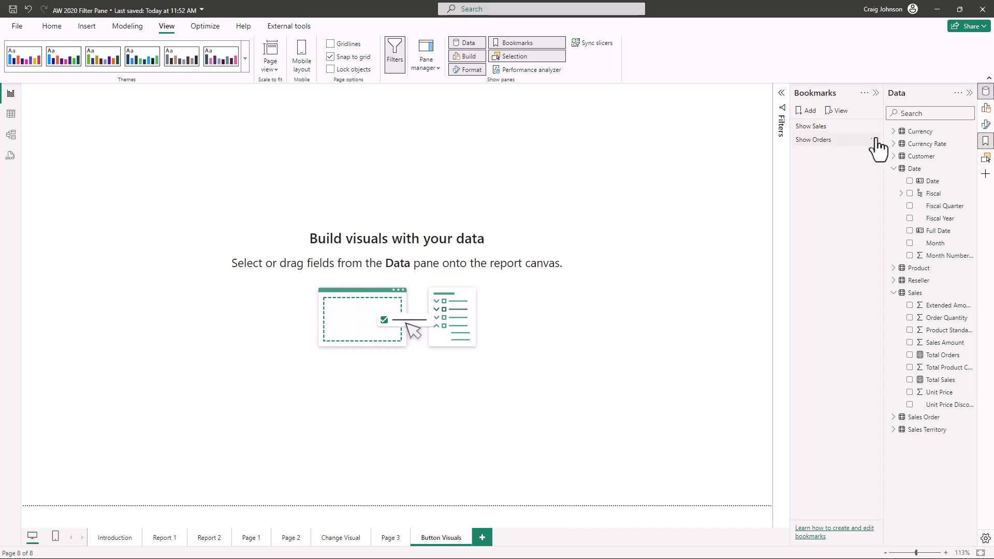
left_click(986, 159)
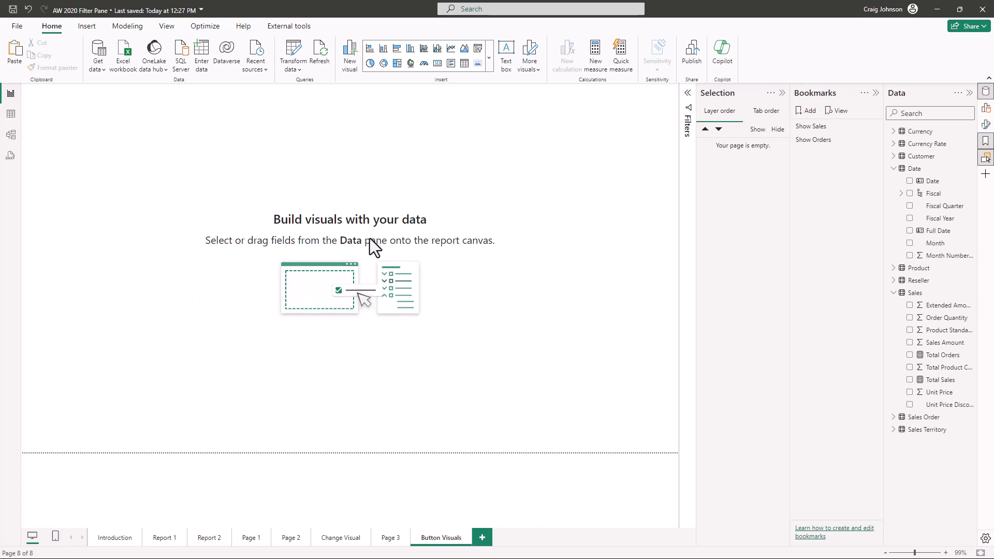
- Insert a clustered column chart of Total Sales by Fiscal Year, widened and placed on the lower left of the page
left_click(410, 52)
left_click_drag(102, 98, 206, 267)
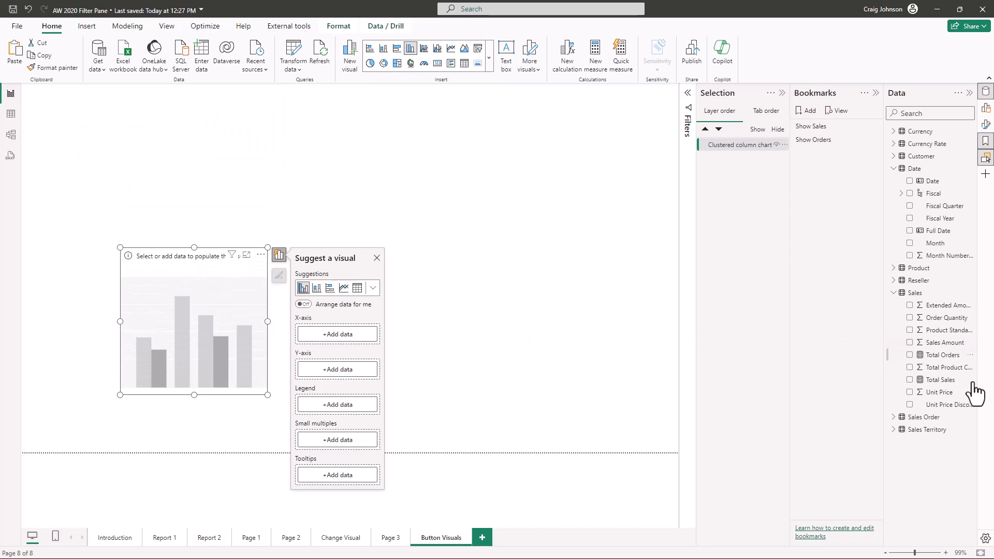
left_click_drag(932, 384, 205, 347)
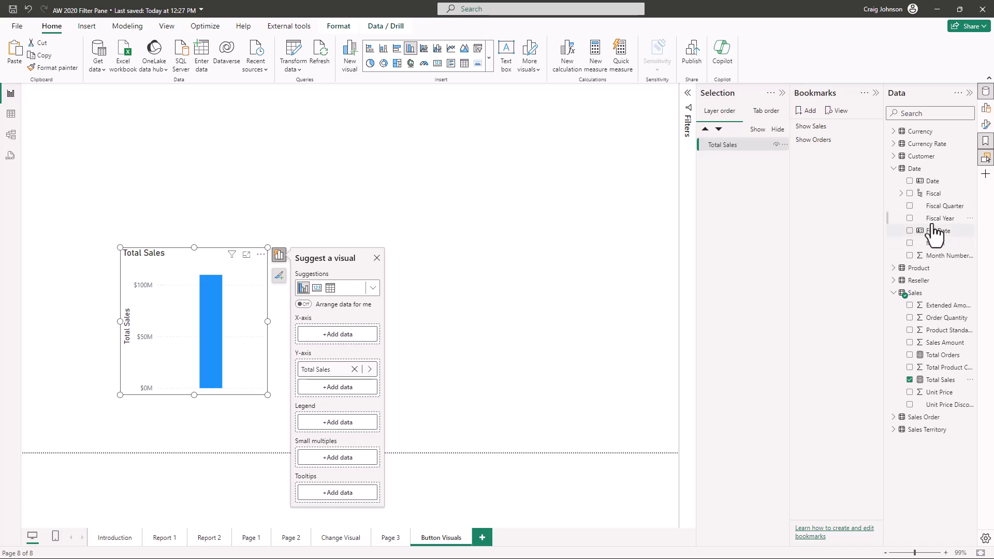
left_click_drag(936, 223, 183, 331)
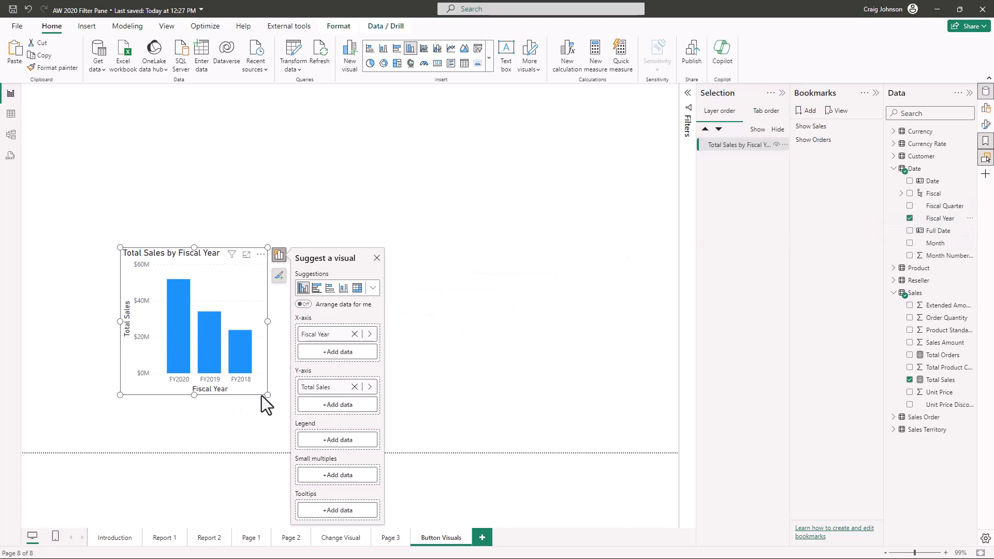
left_click_drag(267, 395, 314, 393)
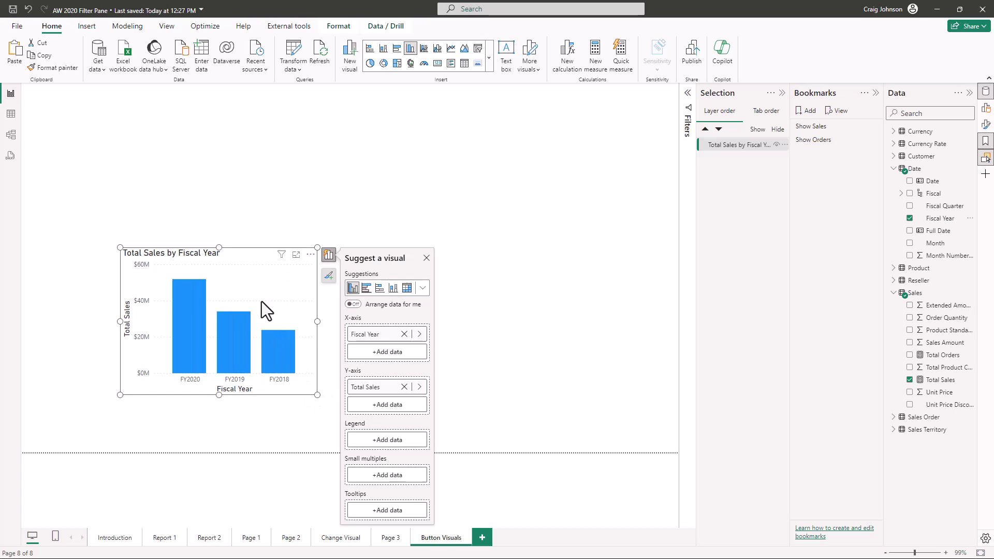
left_click_drag(244, 260, 216, 283)
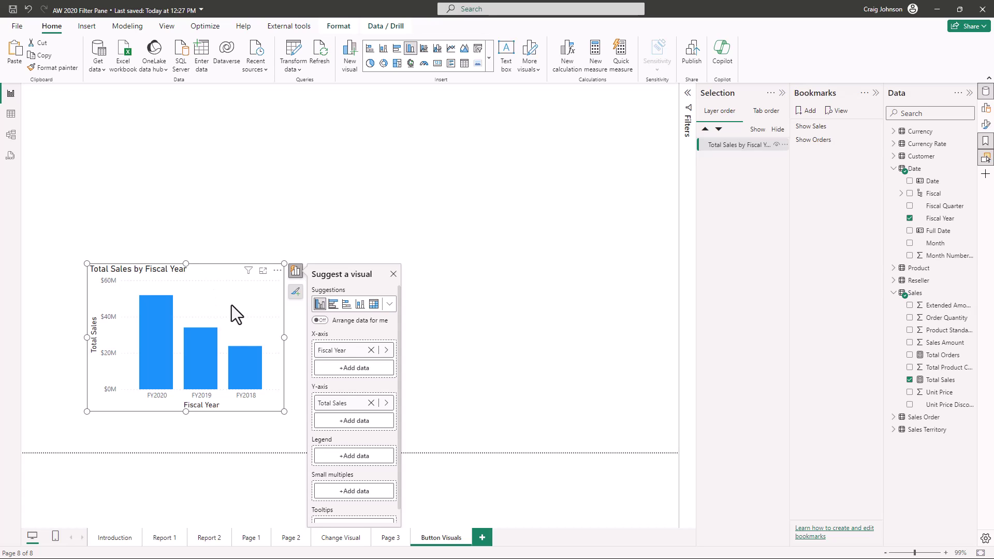
- Duplicate the sales chart to its right and replace Total Sales with Total Orders in the copy
key("ctrl+v")
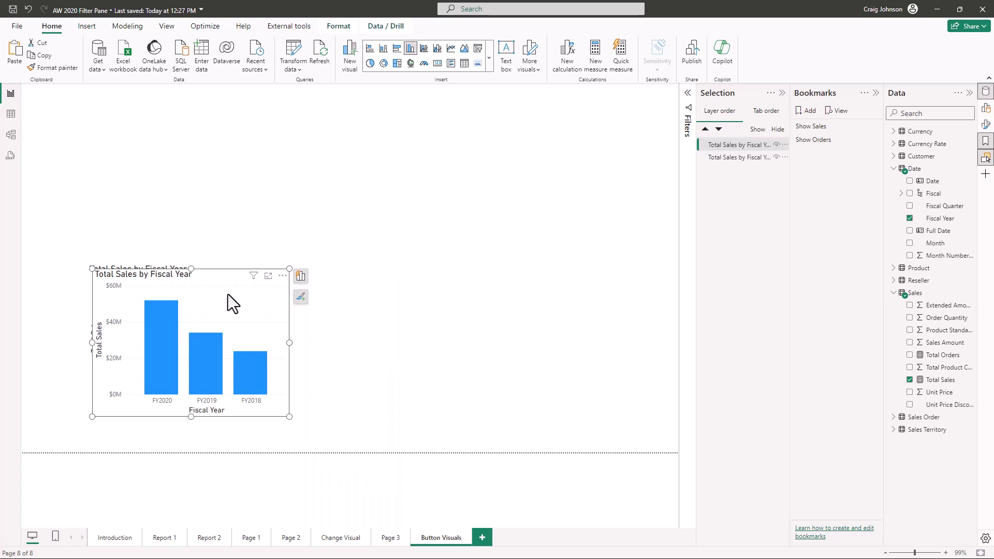
left_click_drag(263, 295, 552, 291)
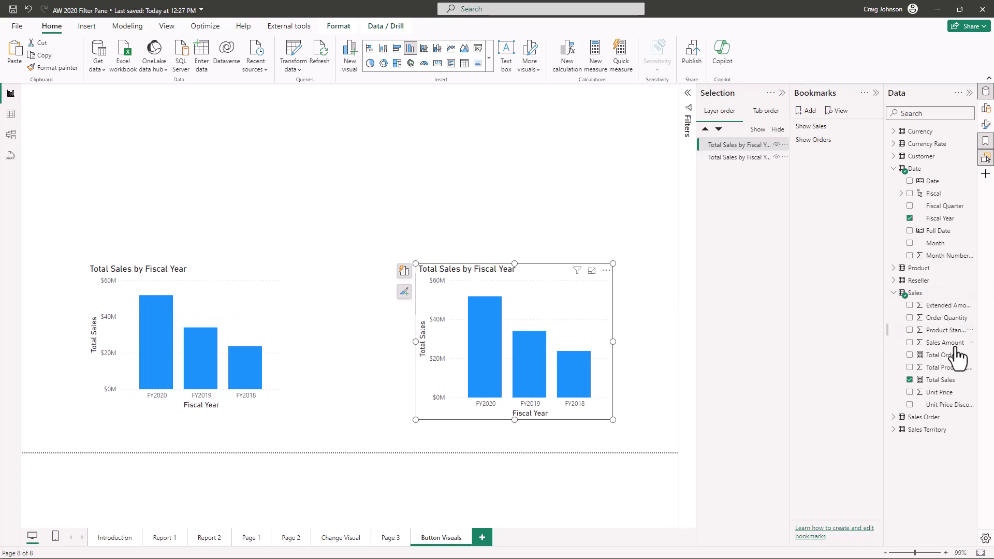
left_click(909, 381)
left_click(910, 355)
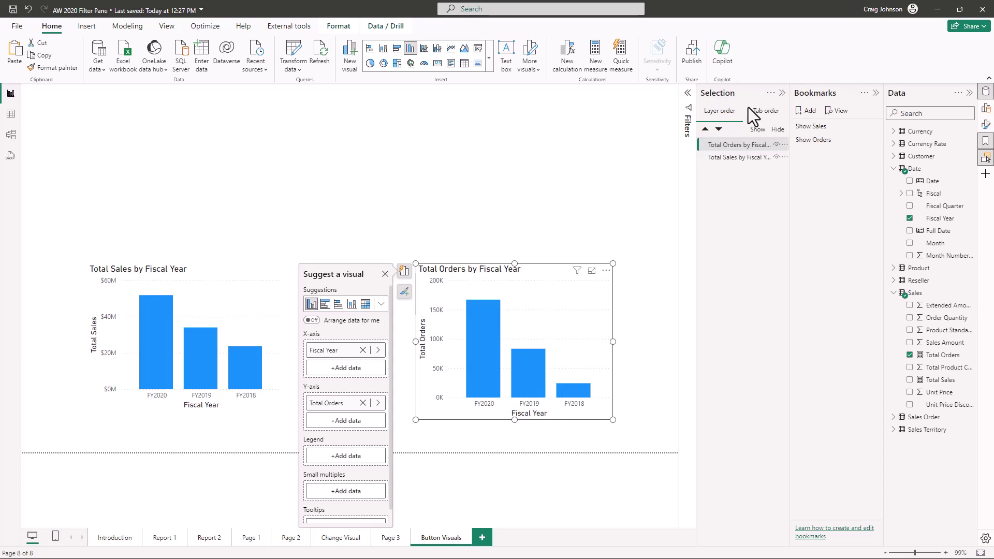
- Rename the sales chart to "Total Sales" in the page's layer order
left_click(986, 160)
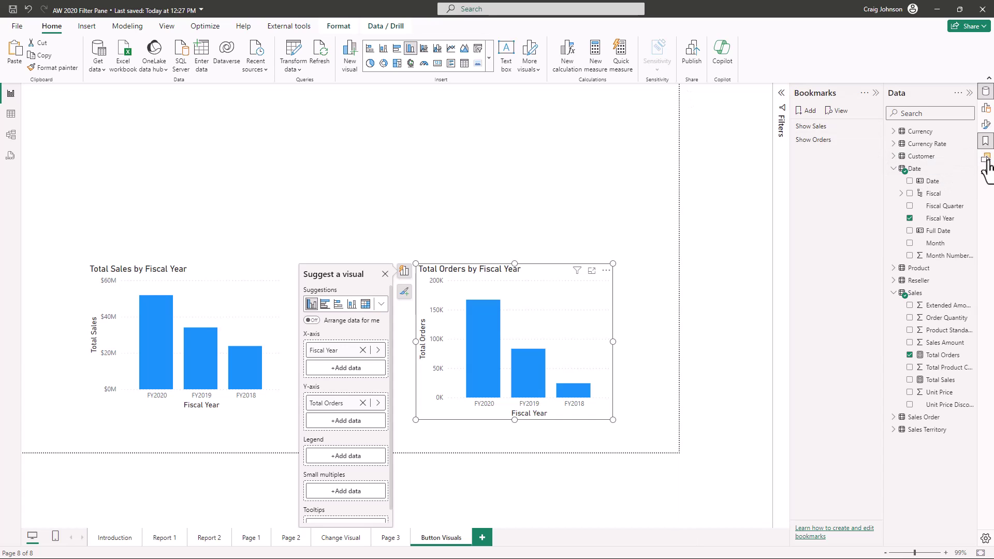
left_click(986, 160)
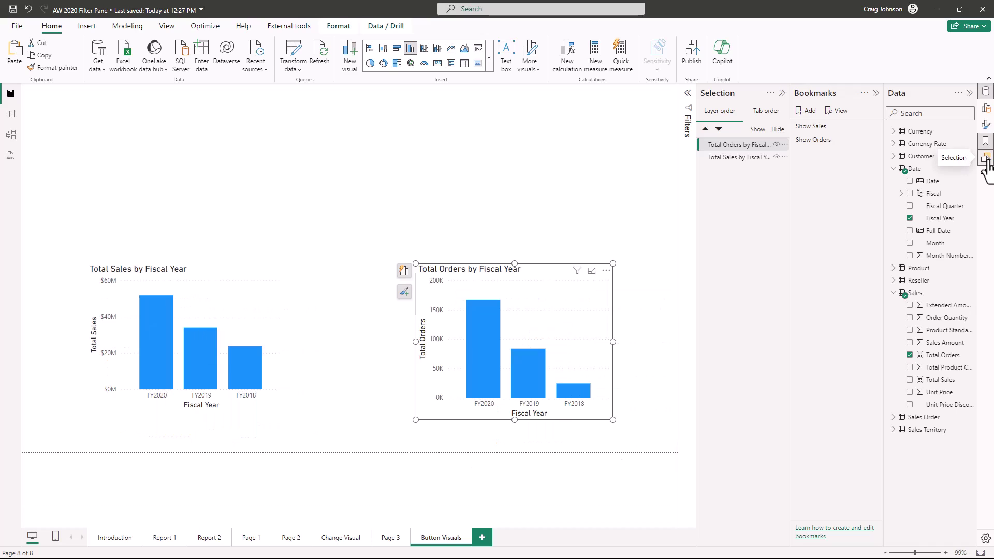
left_click(737, 161)
double_click(737, 161)
type("Total Sales")
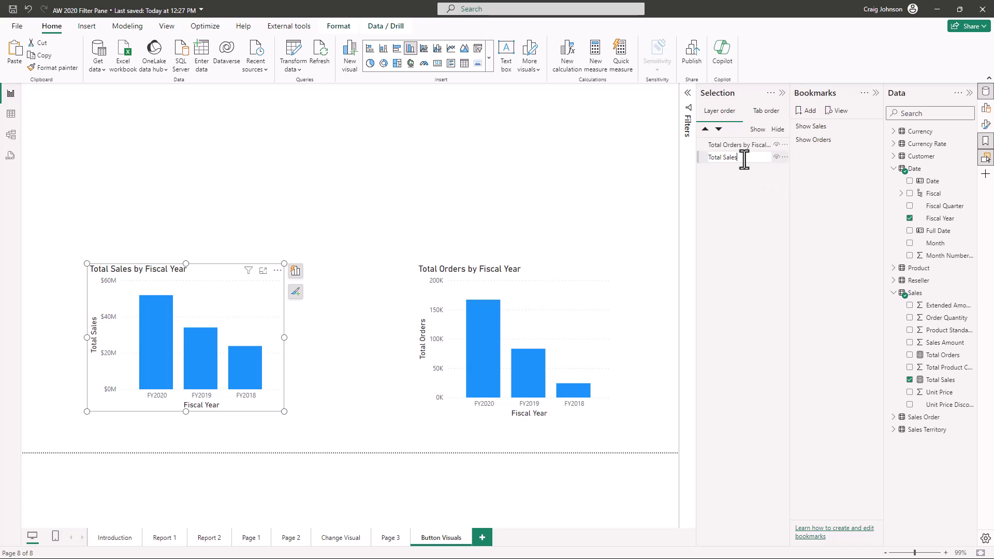
key("Return")
- Rename the orders chart to "Total Orders" in the page's layer order
left_click(730, 147)
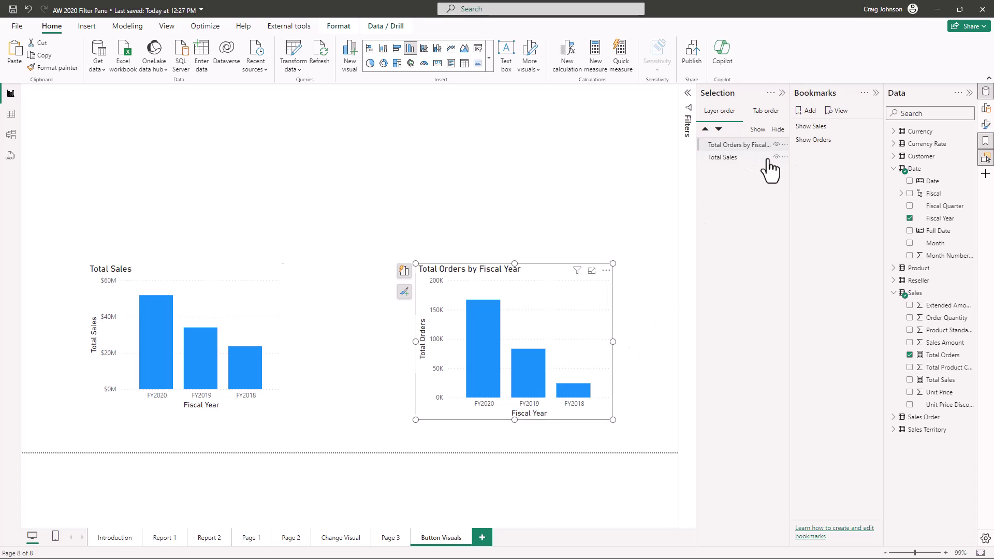
key("F2")
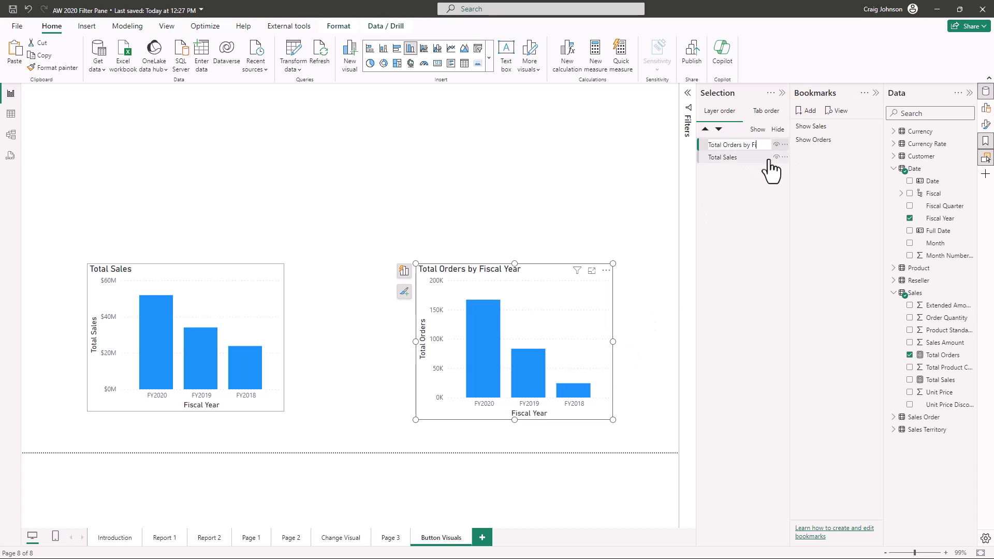
key("BackSpace")
key("BackSpace")
key("Return")
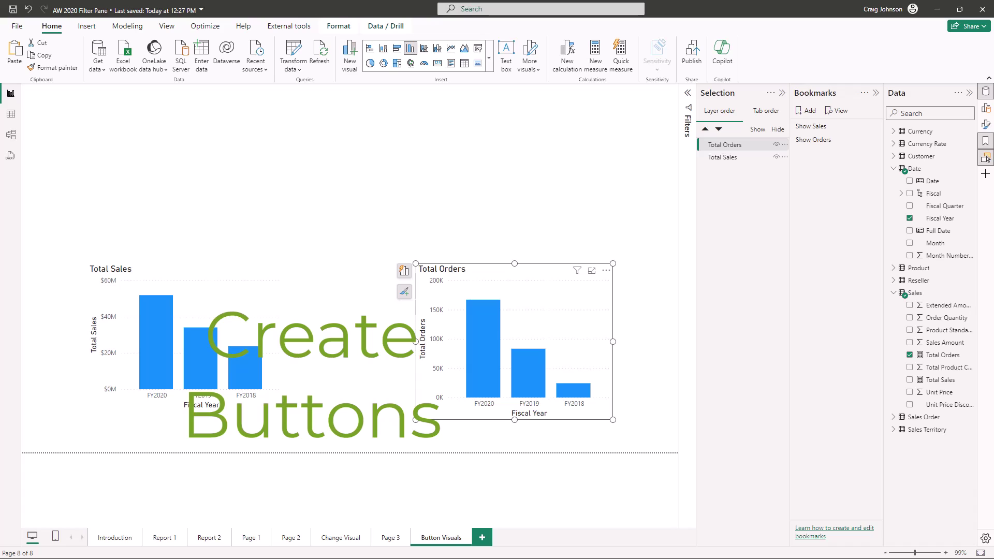
- Insert a blank button and place it, enlarged, centered above the Total Sales chart
left_click(85, 27)
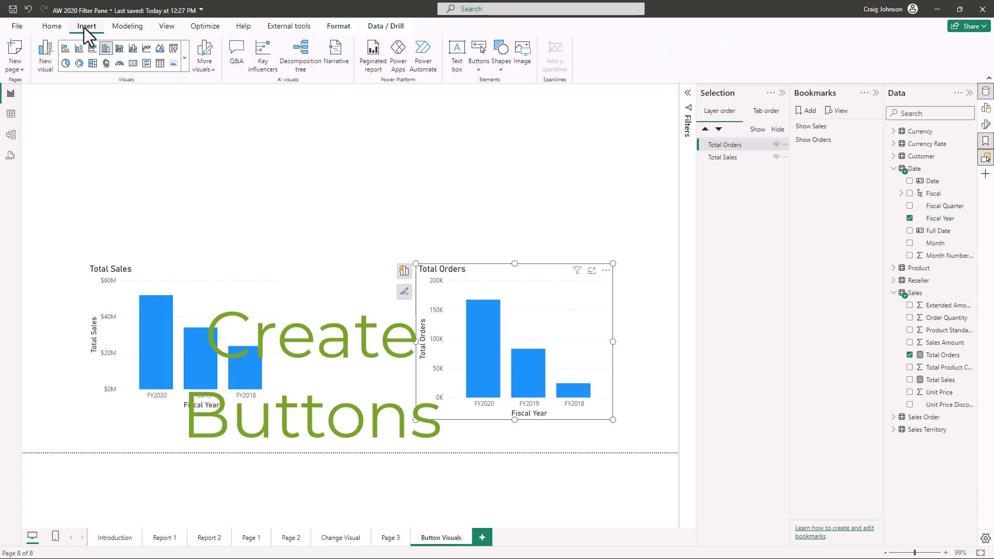
left_click(479, 66)
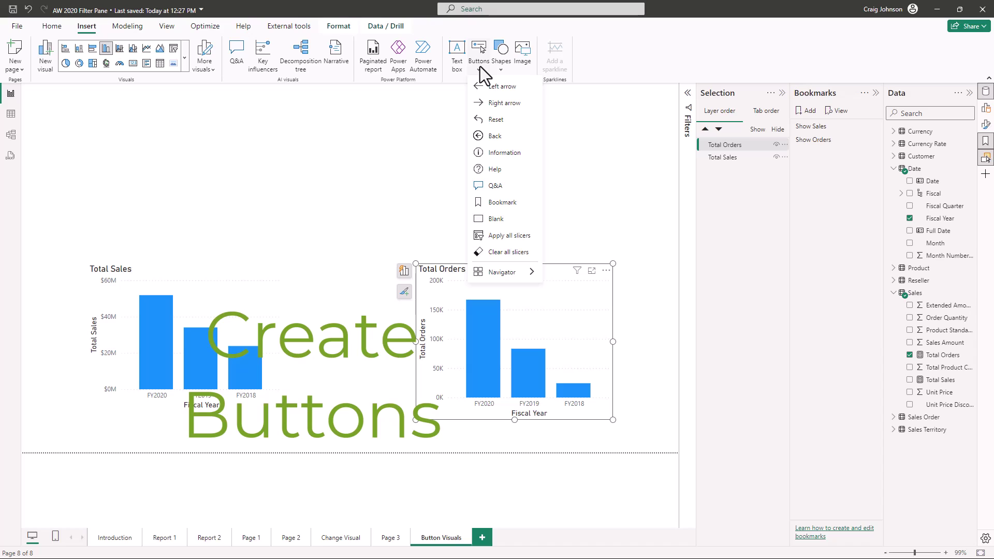
left_click(499, 221)
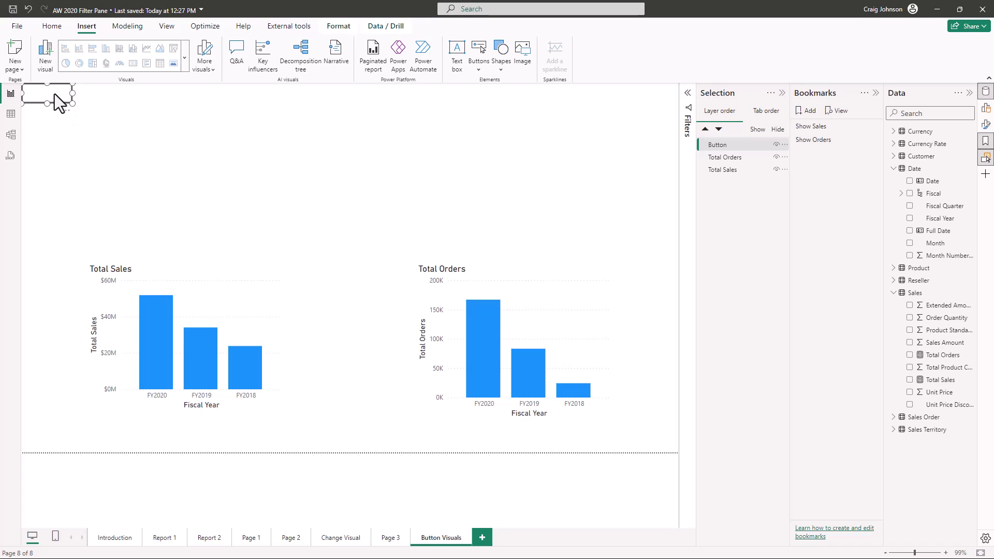
left_click_drag(57, 95, 247, 199)
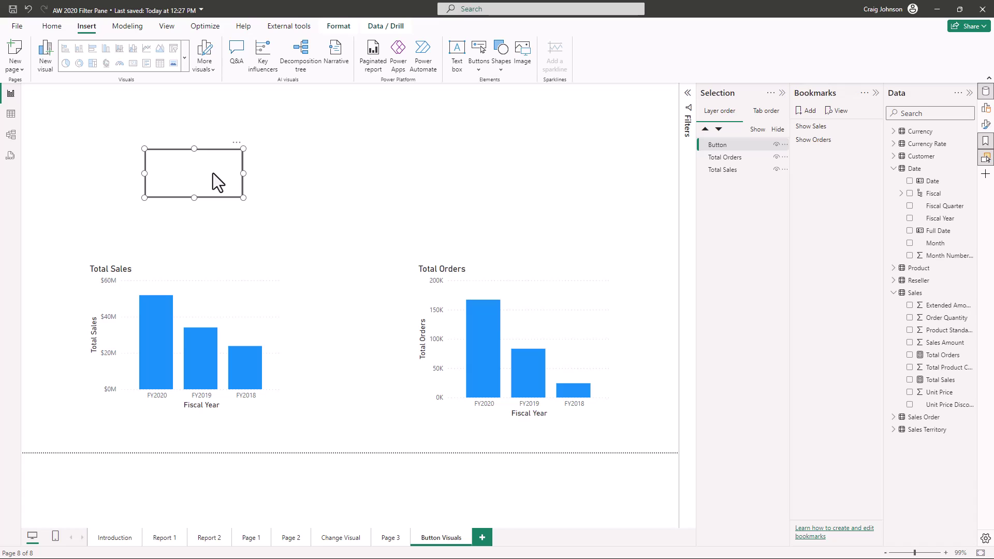
- Change the shape of the blank button above the Total Sales chart to Pill
left_click(238, 144)
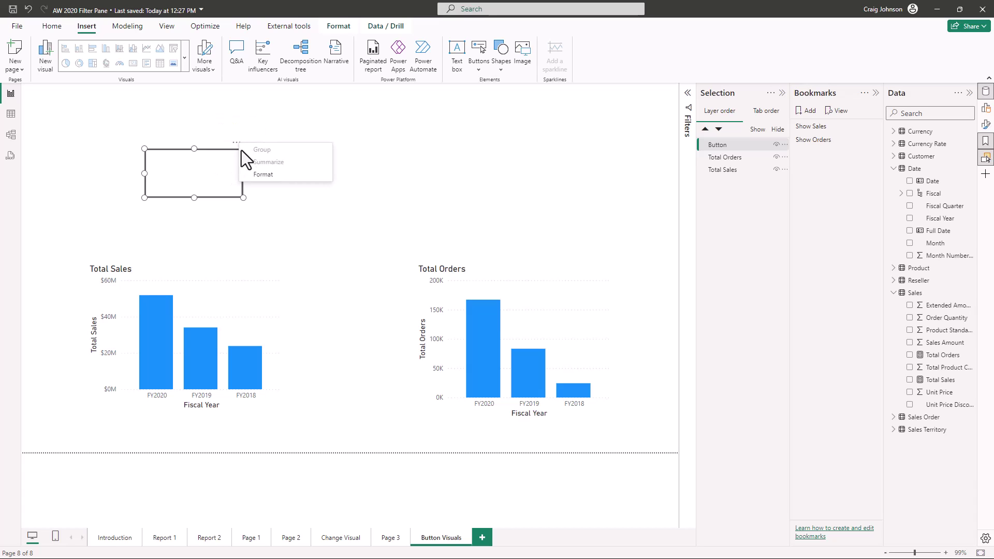
left_click(262, 176)
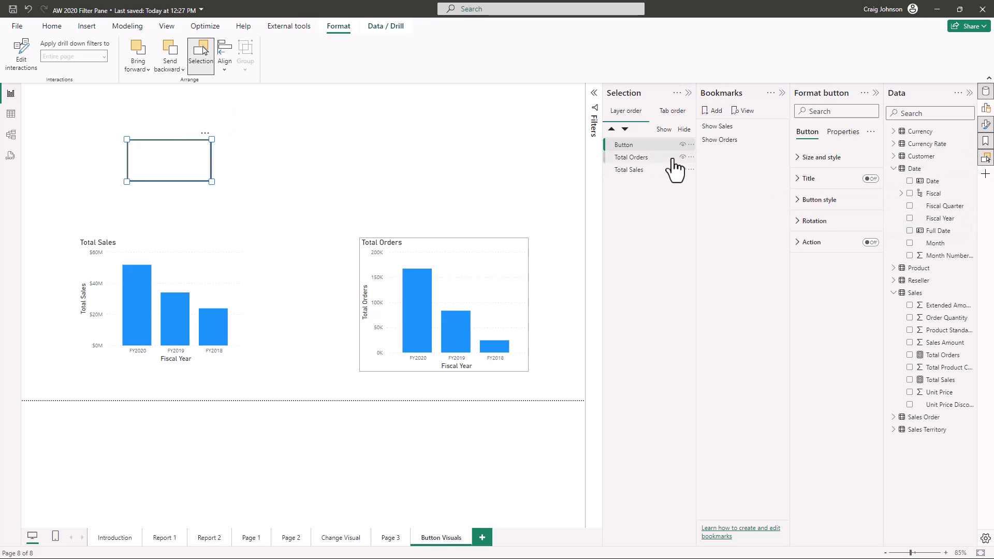
left_click(795, 205)
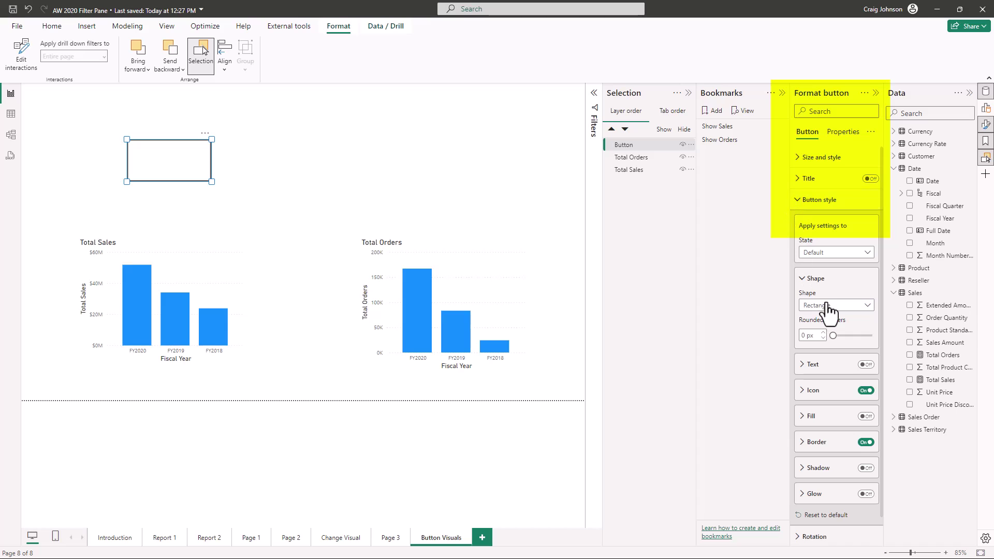
left_click(867, 310)
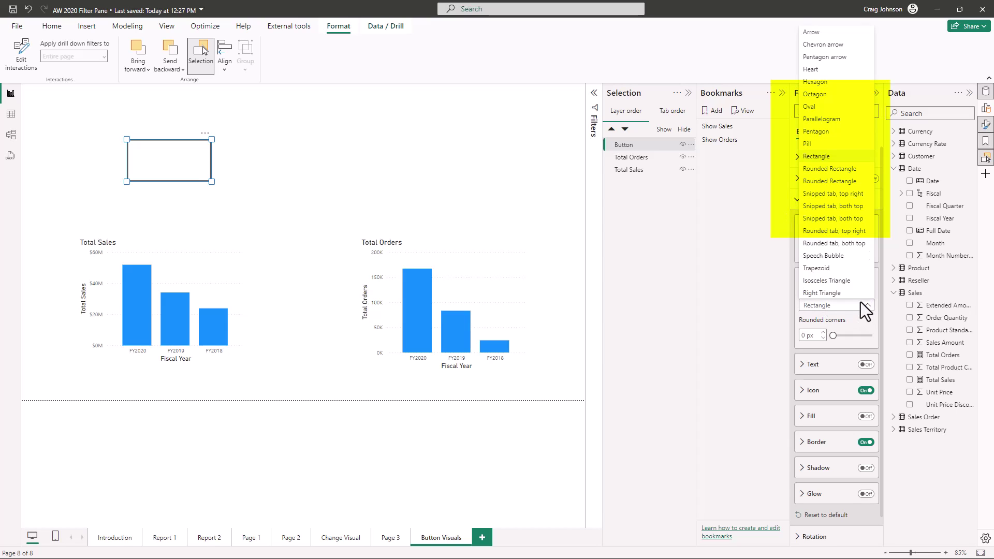
left_click(811, 145)
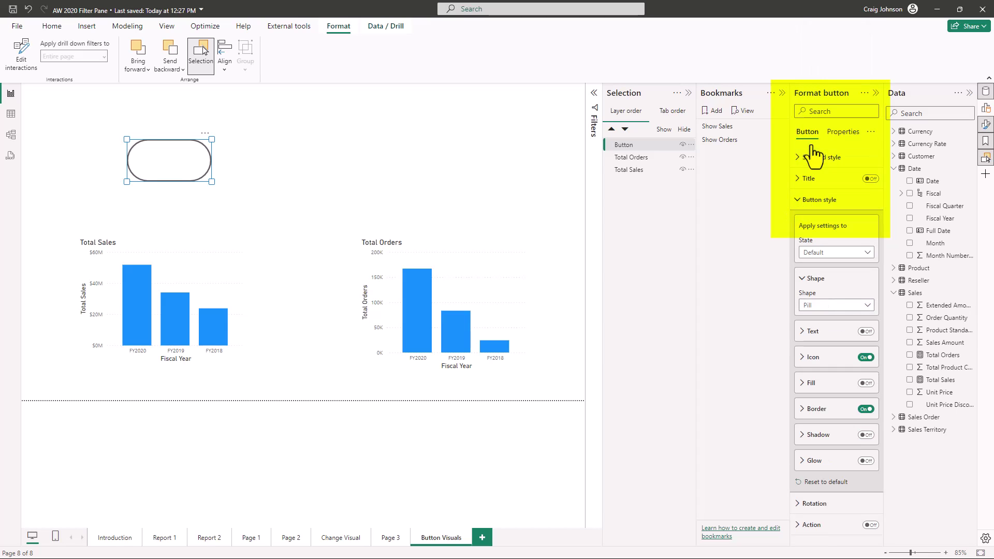
- Turn on the pill button's text and set it to "Sales" at font size 20 in black
left_click(802, 334)
left_click(865, 331)
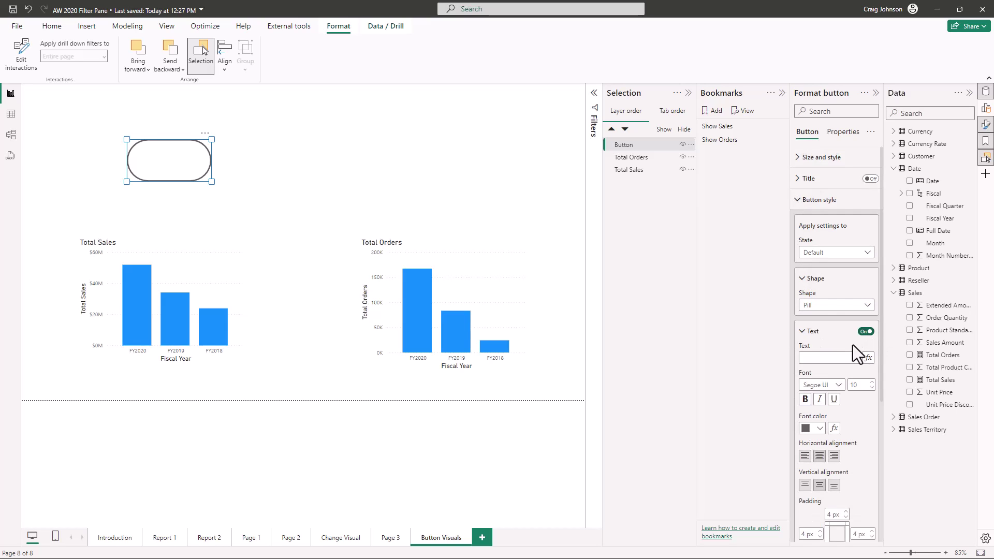
left_click(815, 357)
type("Sales")
left_click(865, 389)
type("20")
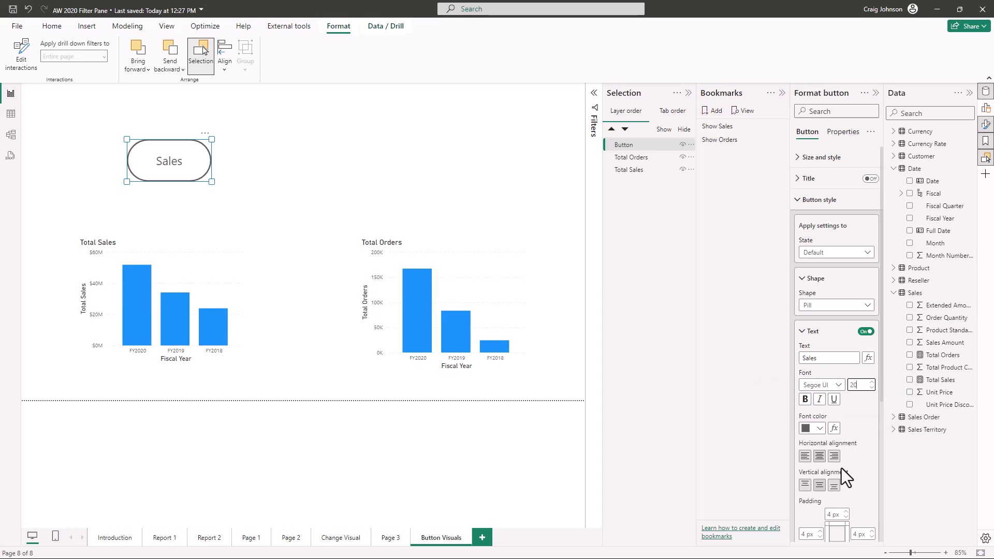
left_click(756, 405)
left_click(819, 429)
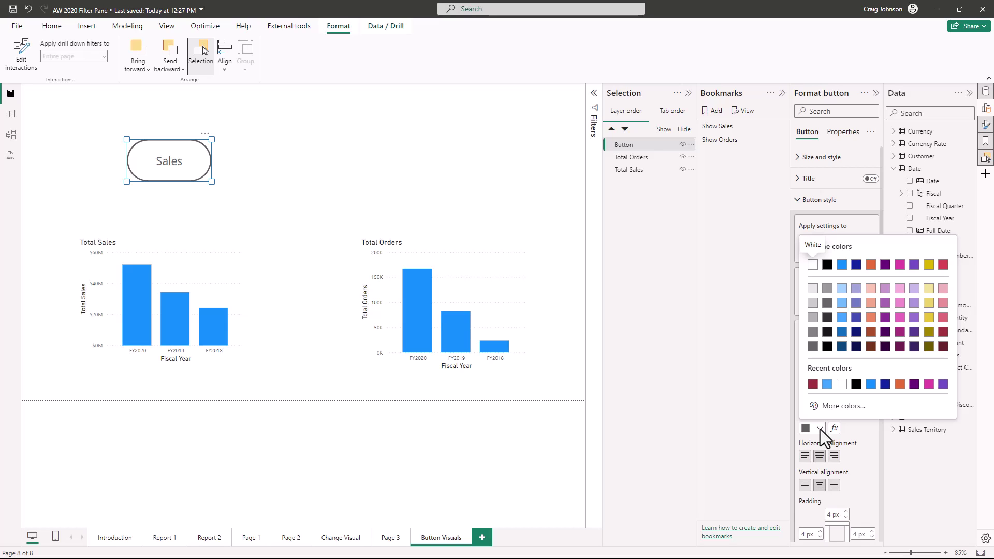
left_click(827, 385)
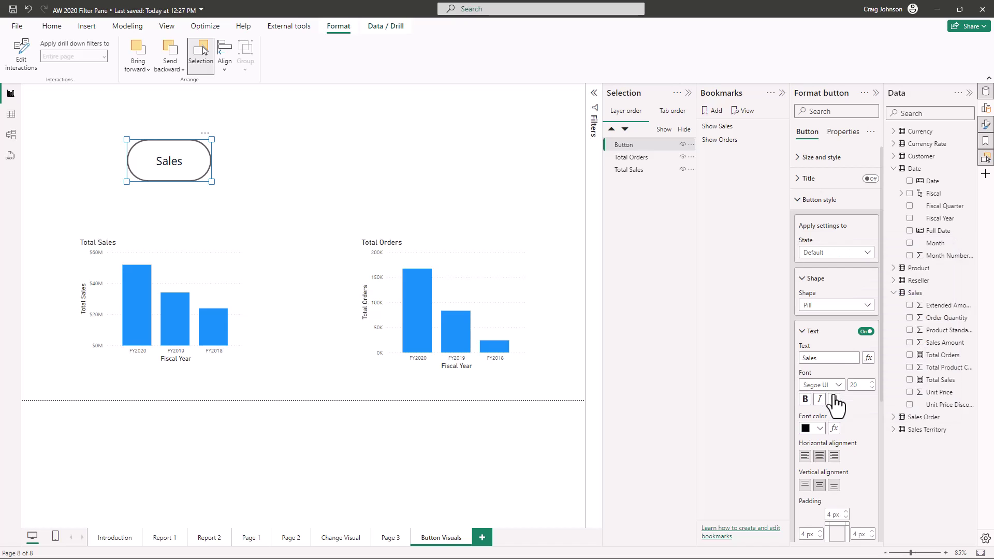
- Turn on the Sales button's fill and set its color to the recently used light blue
scroll(835, 401, "down", 5)
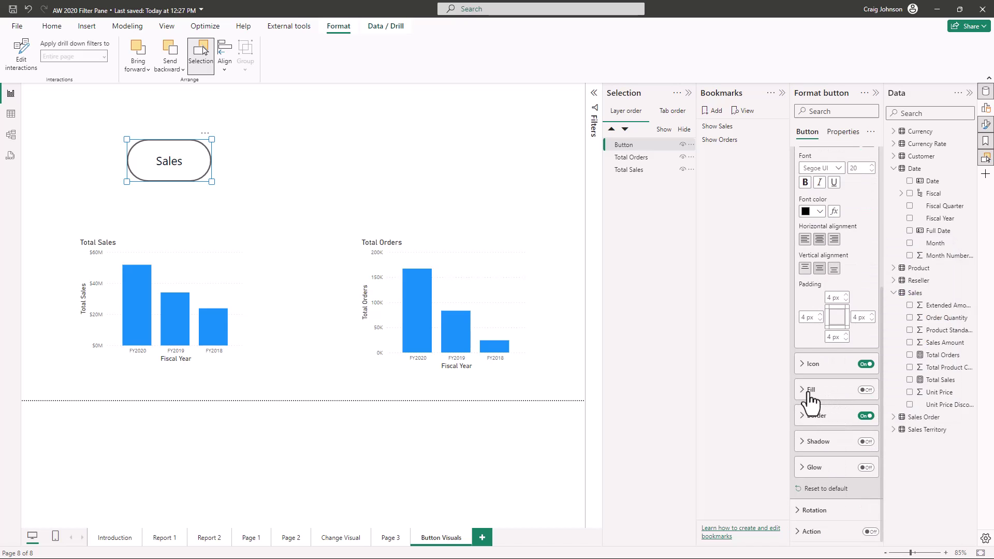
left_click(866, 390)
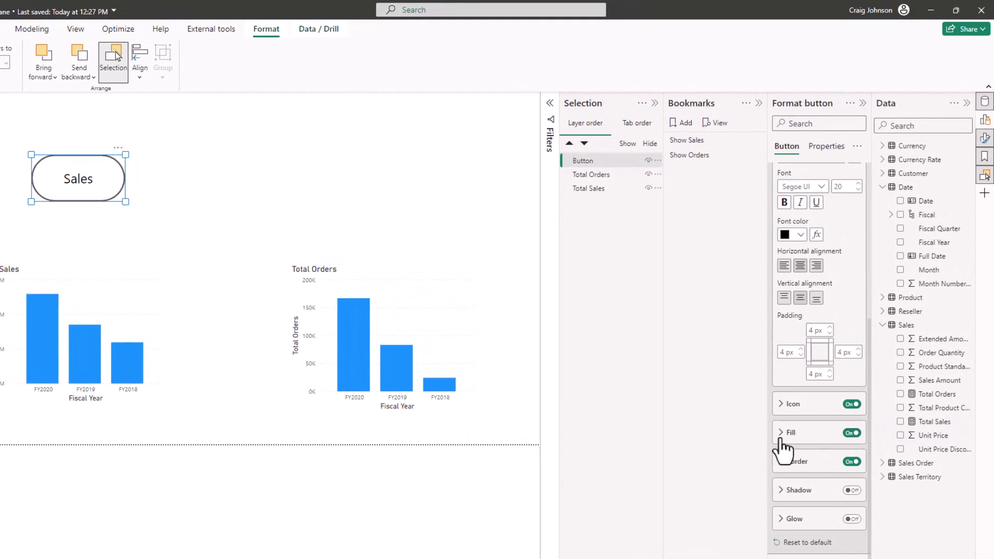
left_click(780, 440)
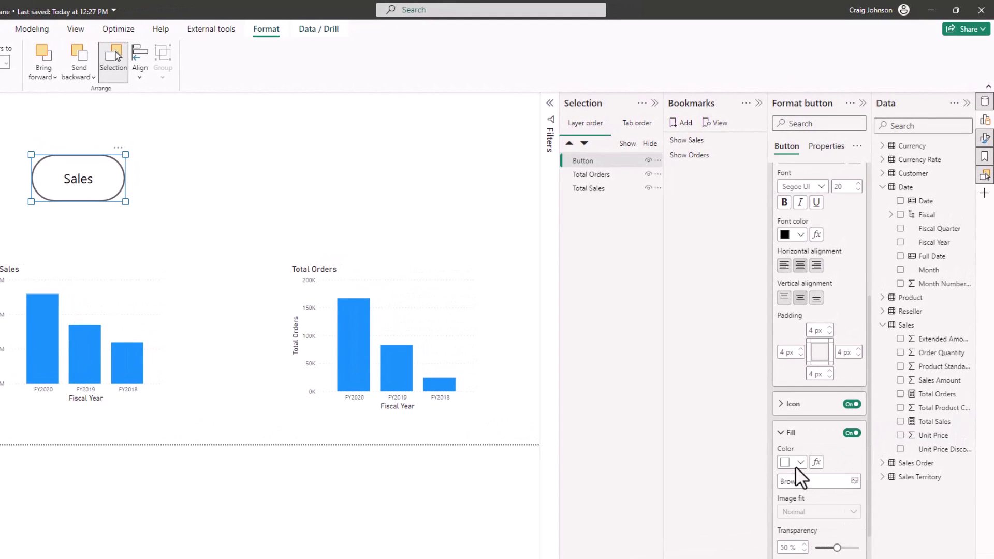
left_click(800, 461)
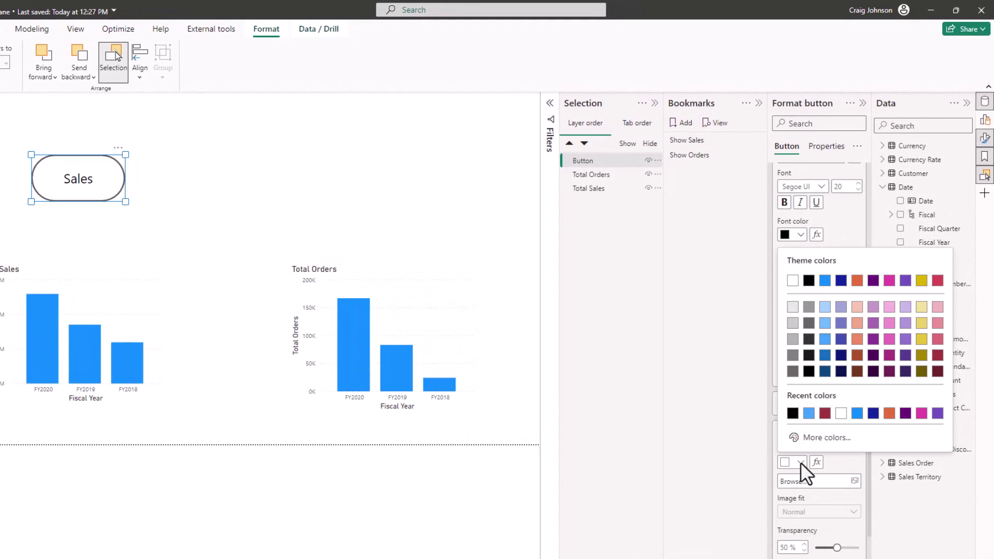
left_click(809, 413)
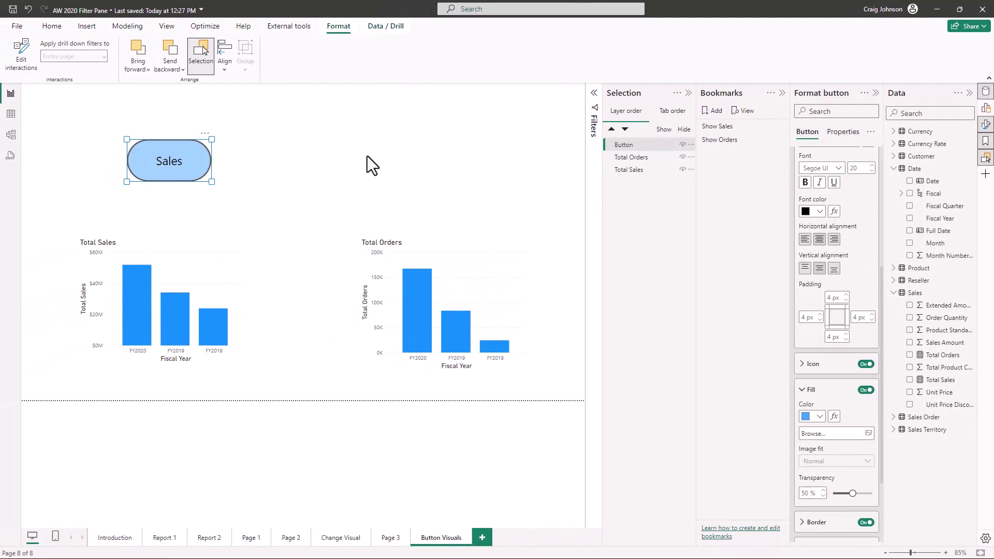
left_click(288, 160)
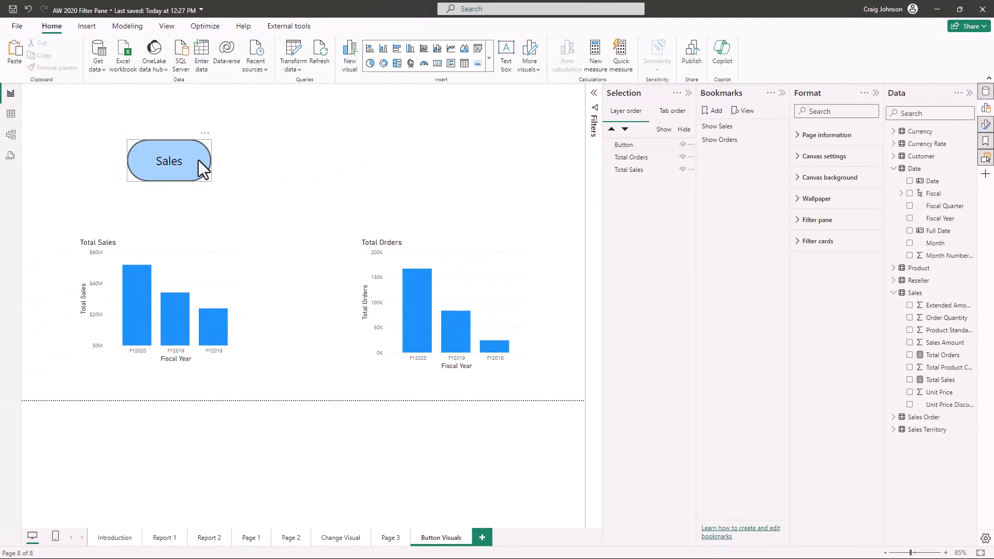
- Duplicate the Sales button above the Total Orders chart and change the copy's text to "Orders"
left_click(197, 160)
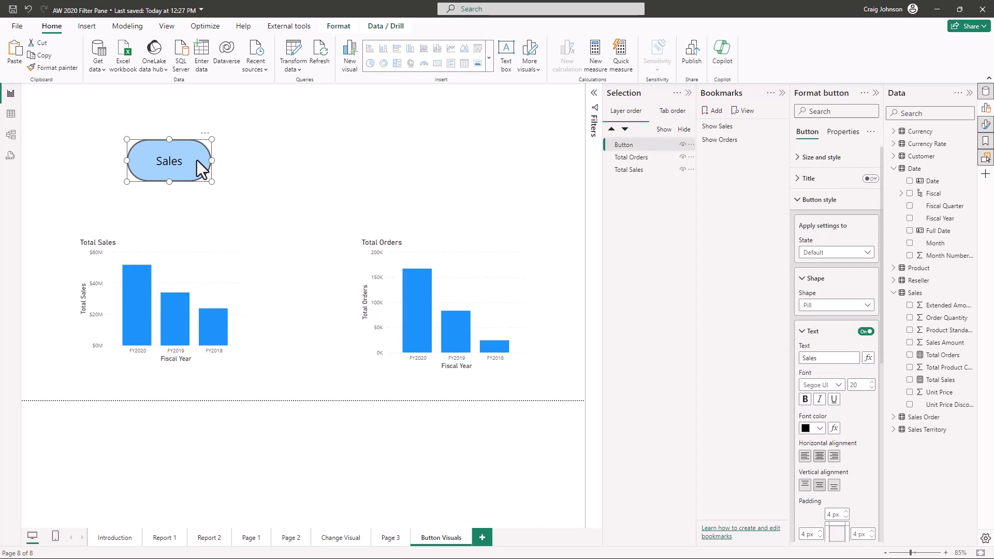
key("ctrl+c")
key("ctrl+v")
left_click_drag(197, 160, 449, 158)
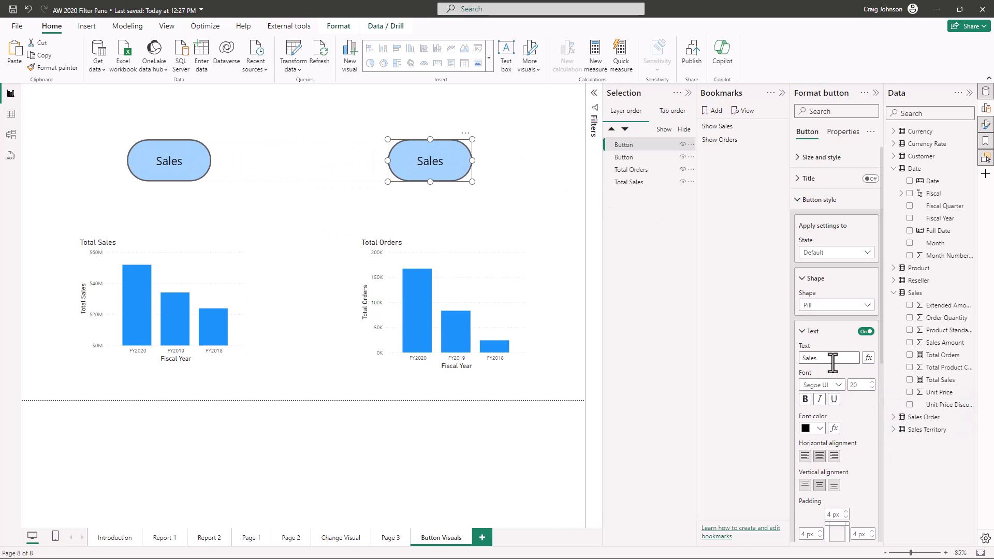
left_click_drag(832, 362, 795, 362)
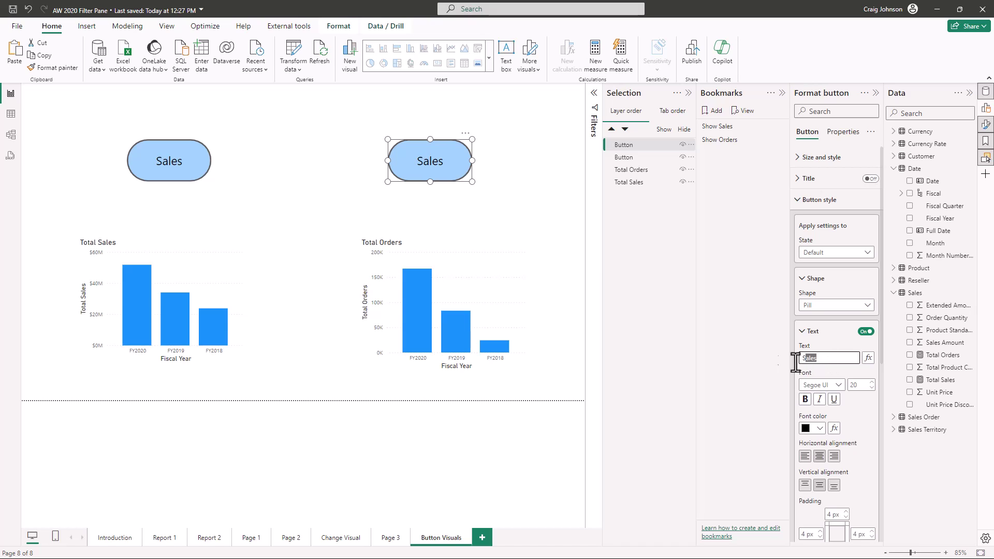
type("Orders")
- Set the Orders button's fill color to the recently used dark red
scroll(830, 399, "down", 3)
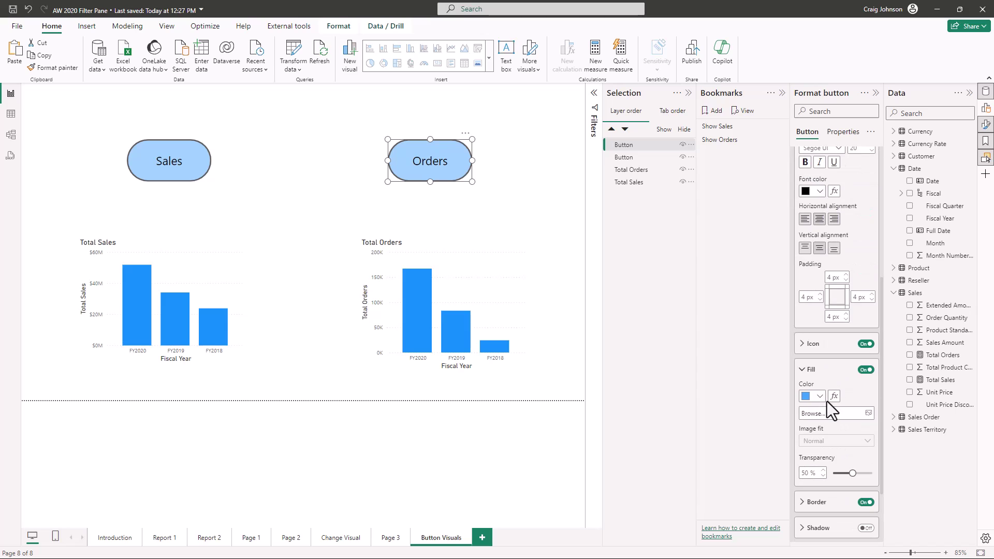
left_click(824, 397)
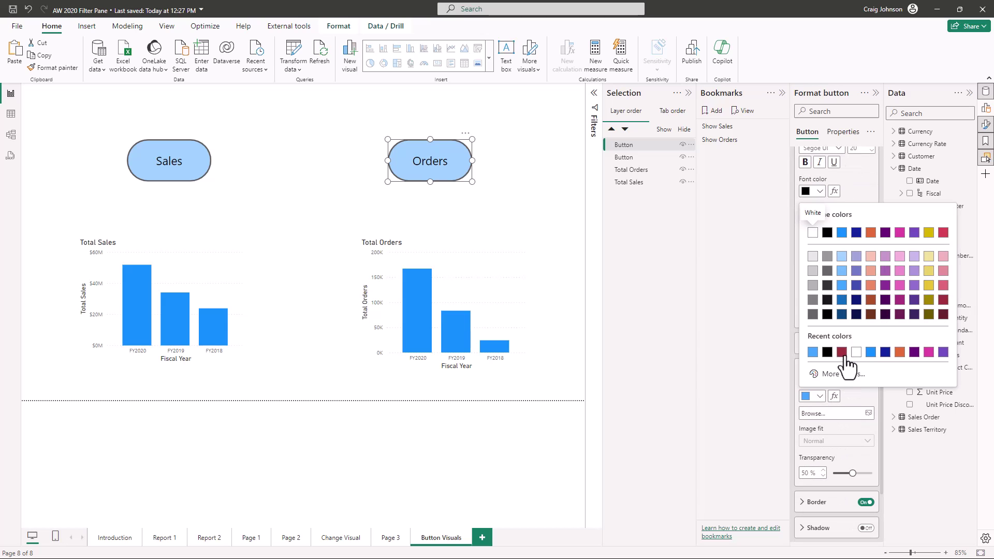
left_click(841, 352)
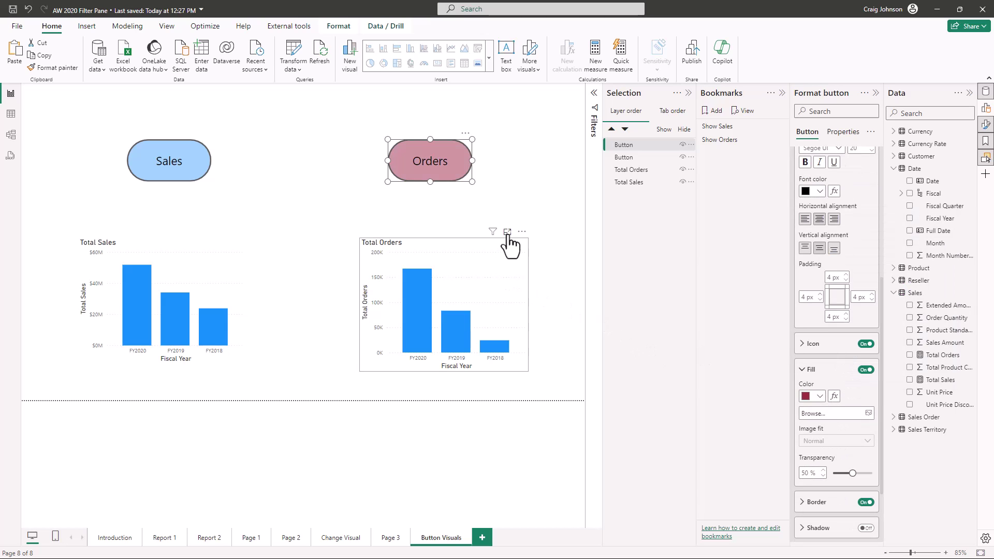
left_click(287, 200)
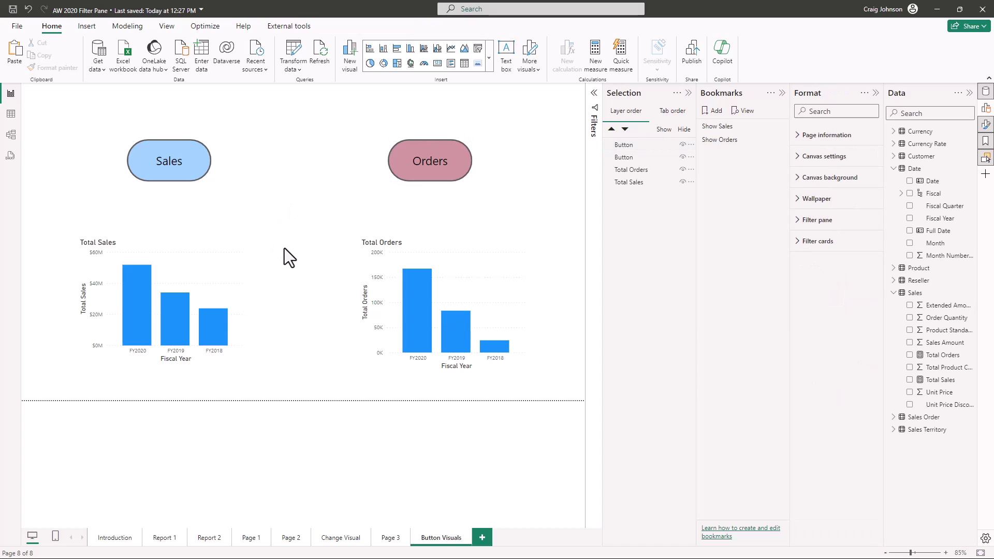
- Set the column color of the Total Orders chart to the recently used dark red and close the formatting options
left_click(469, 270)
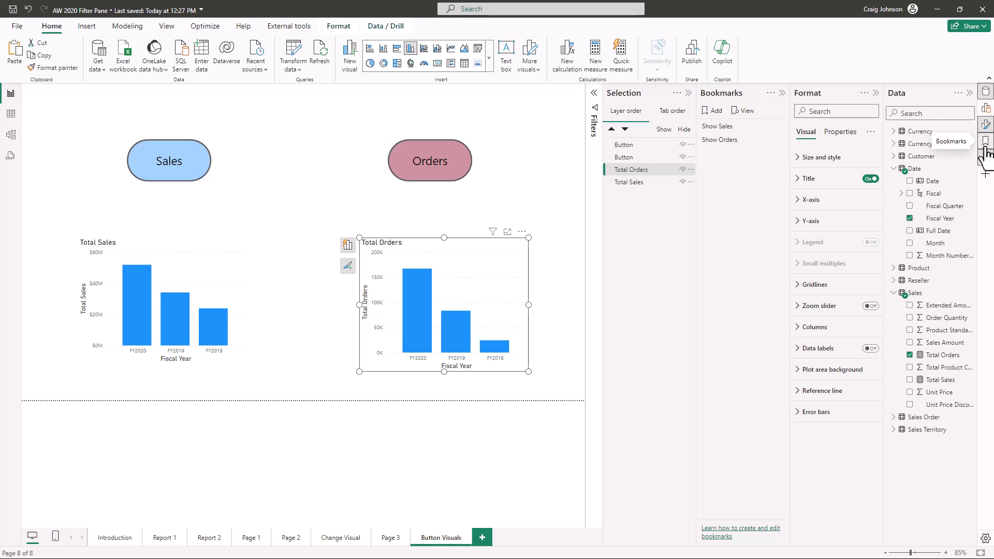
left_click(986, 129)
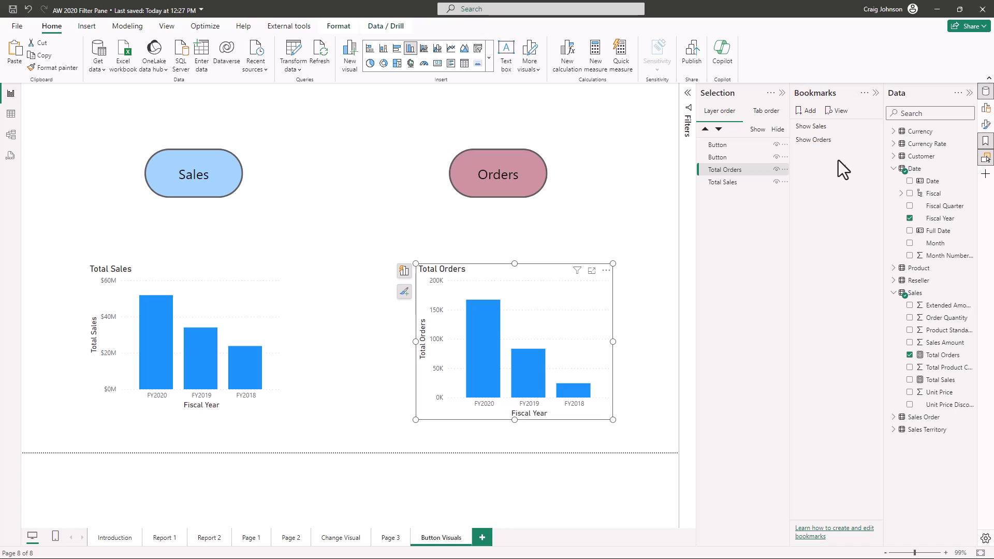
left_click(985, 124)
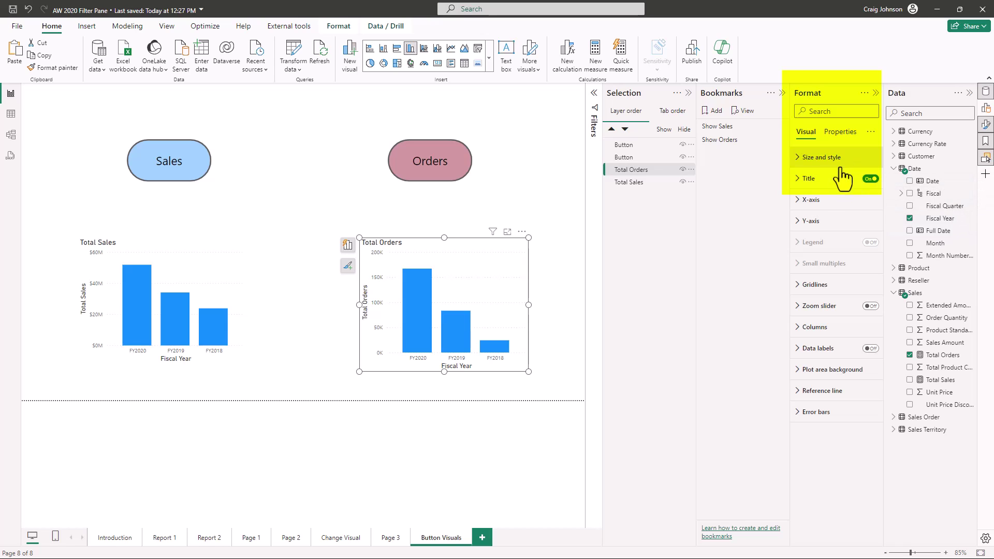
left_click(799, 337)
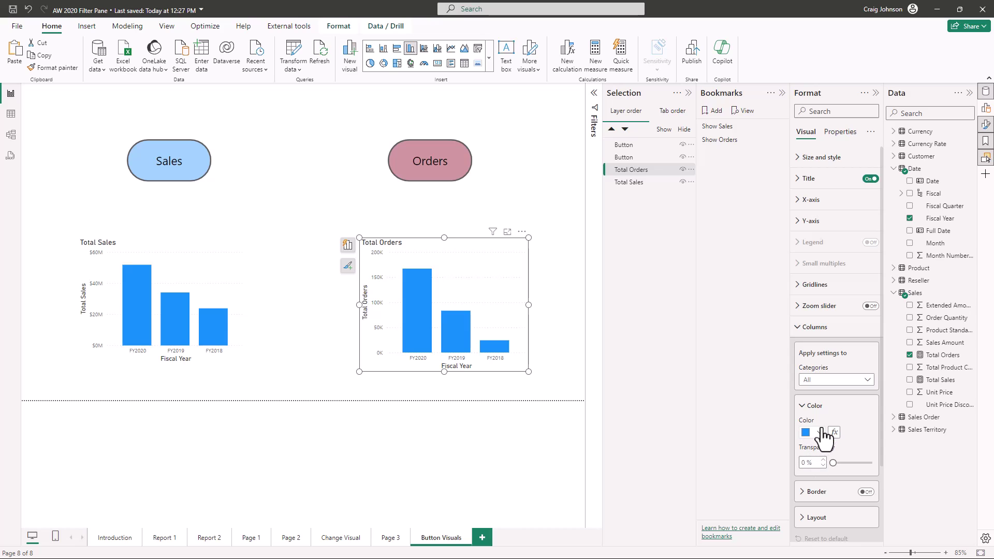
left_click(820, 433)
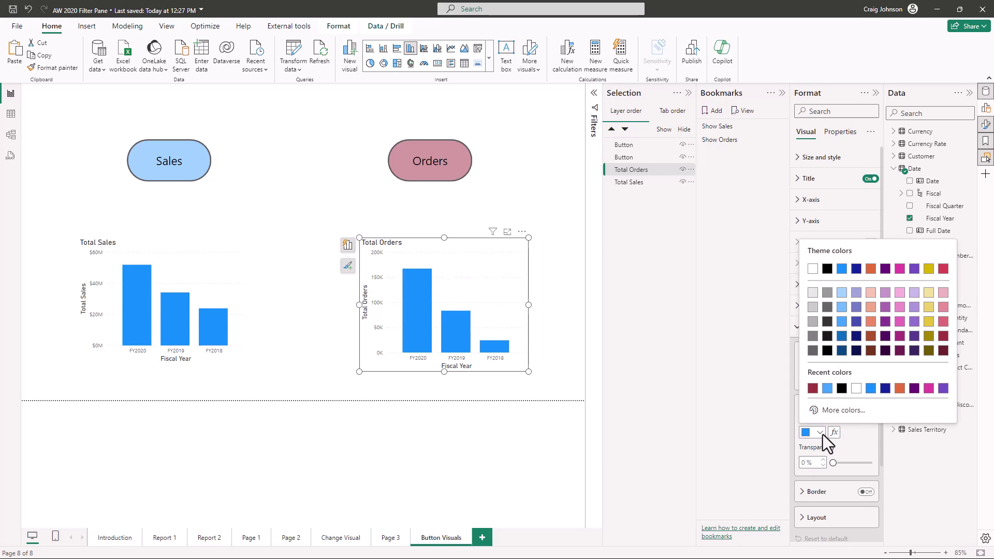
left_click(812, 388)
left_click(336, 122)
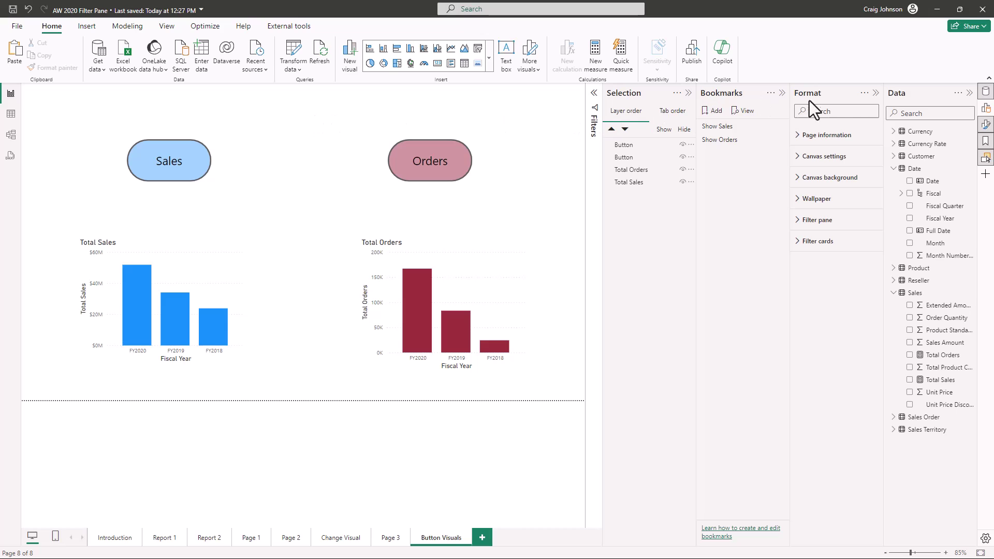
left_click(875, 94)
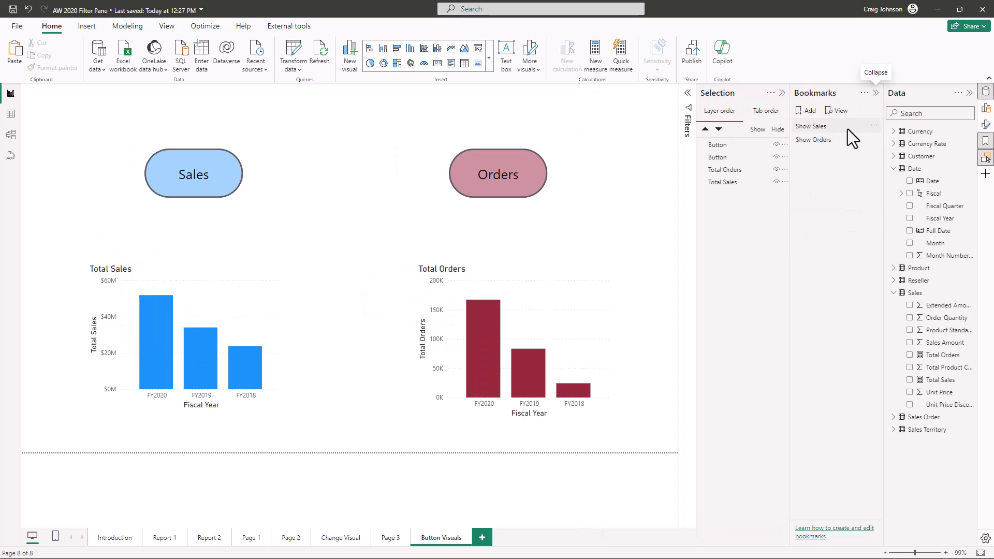
- Preview the existing Show Sales and Show Orders bookmarks in turn
left_click(824, 125)
left_click(827, 140)
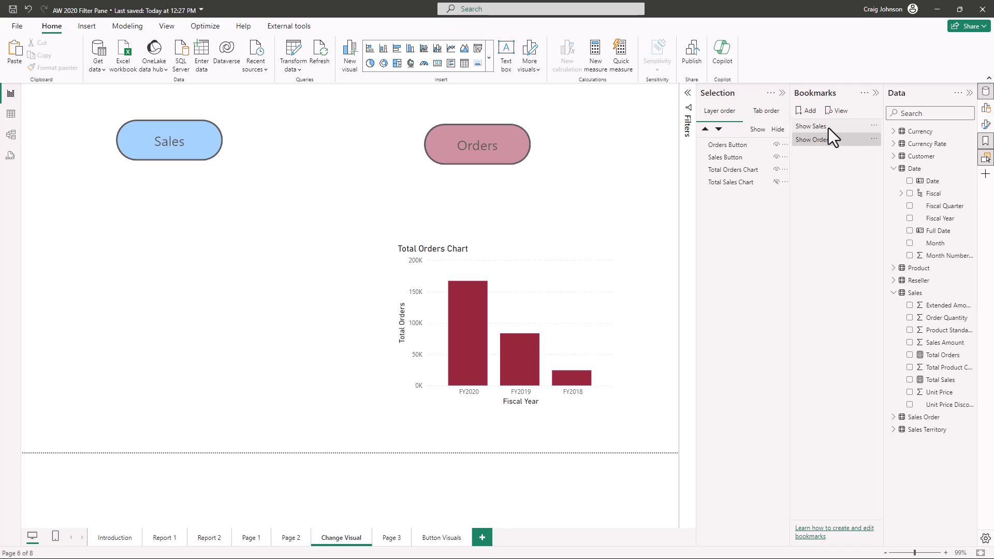
left_click(828, 128)
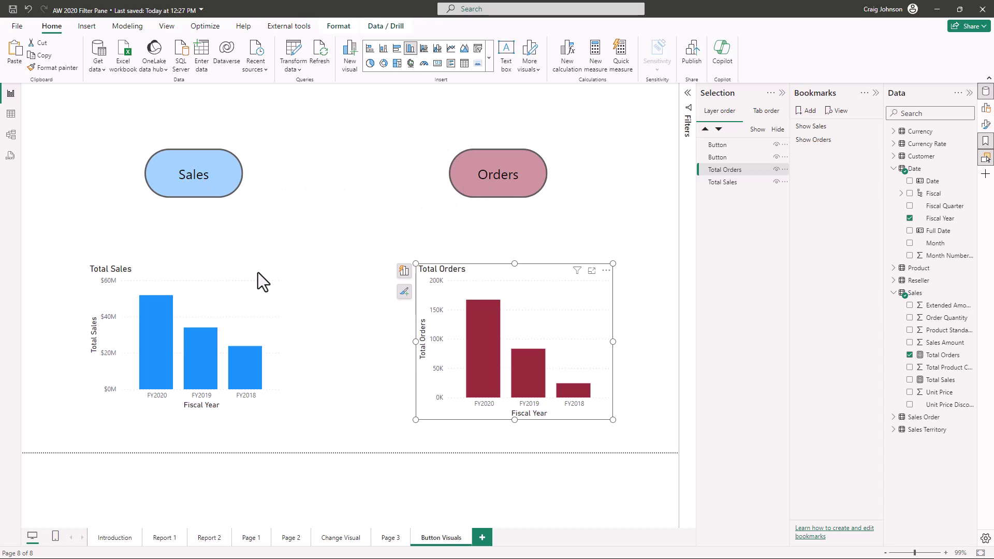
- Select the Total Sales and Total Orders charts in turn to match each with its entry in the layer order
left_click(200, 299)
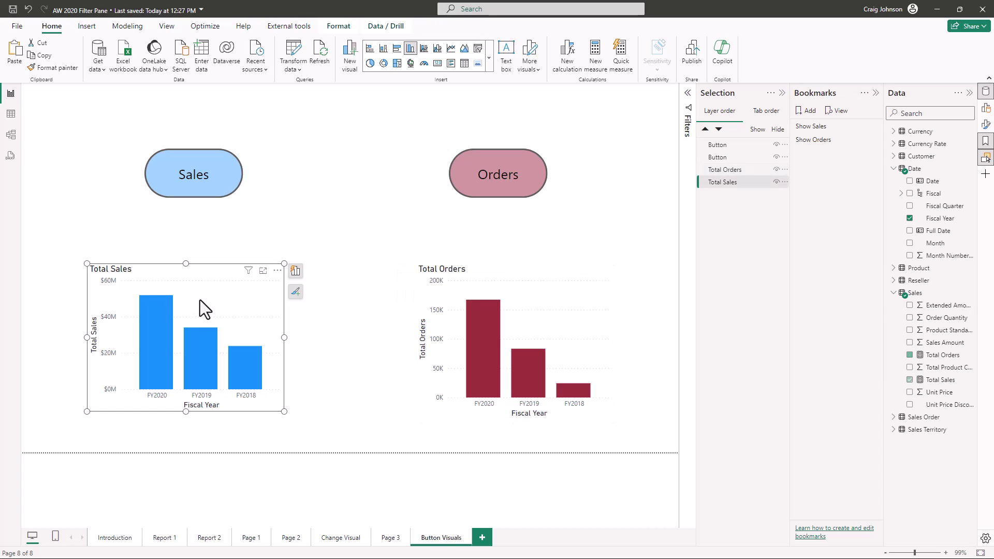
left_click(551, 293)
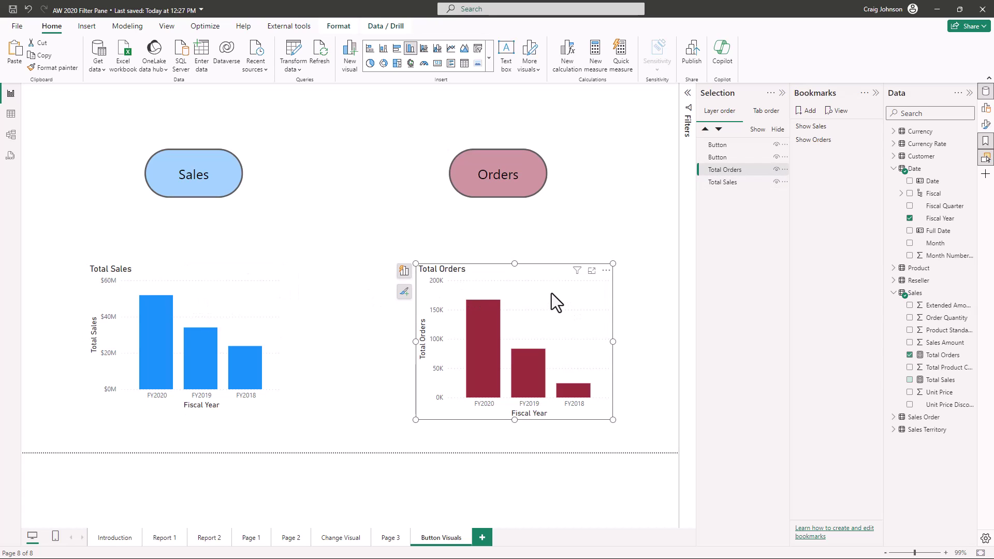
left_click(241, 303)
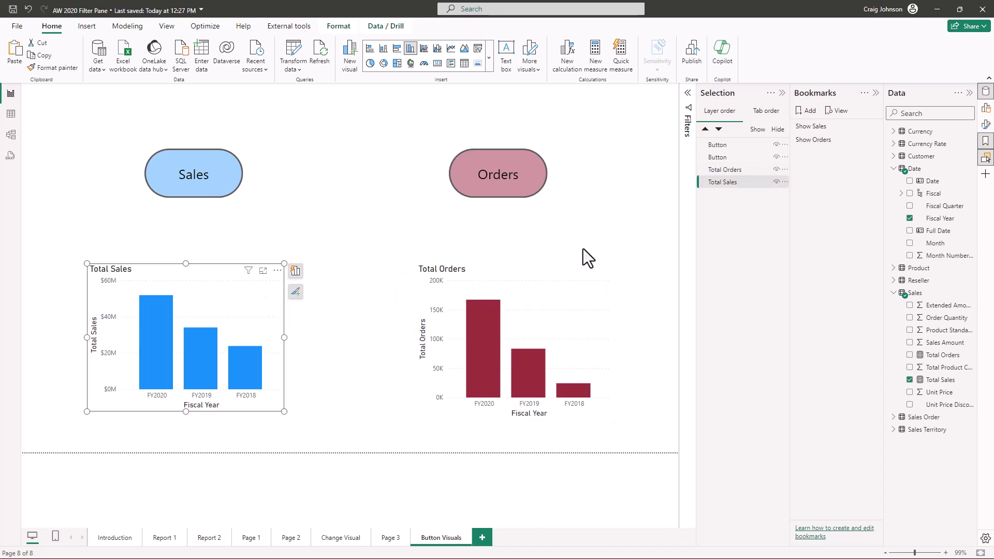
left_click(722, 182)
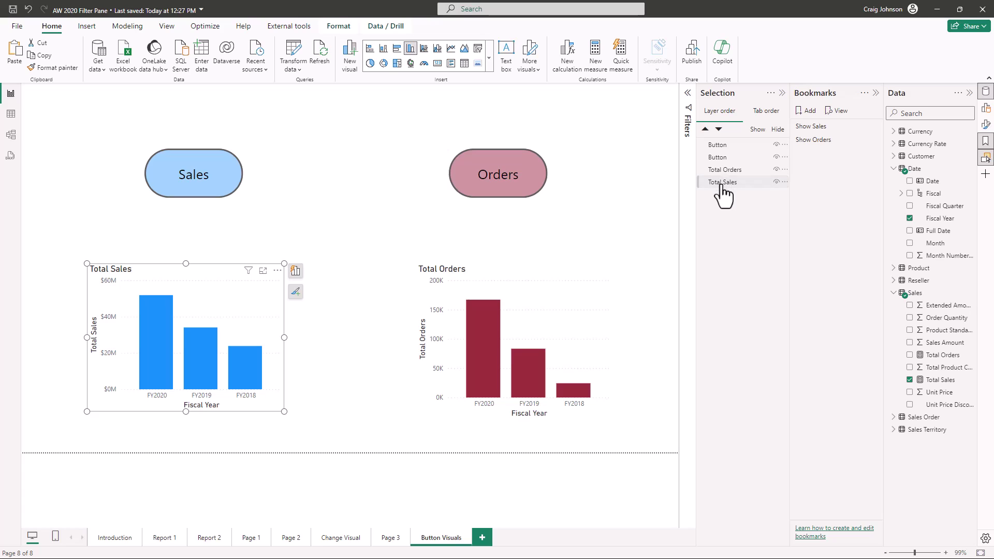
- Hide the Total Orders chart on the report page, keeping the Total Sales chart shown
left_click(556, 303)
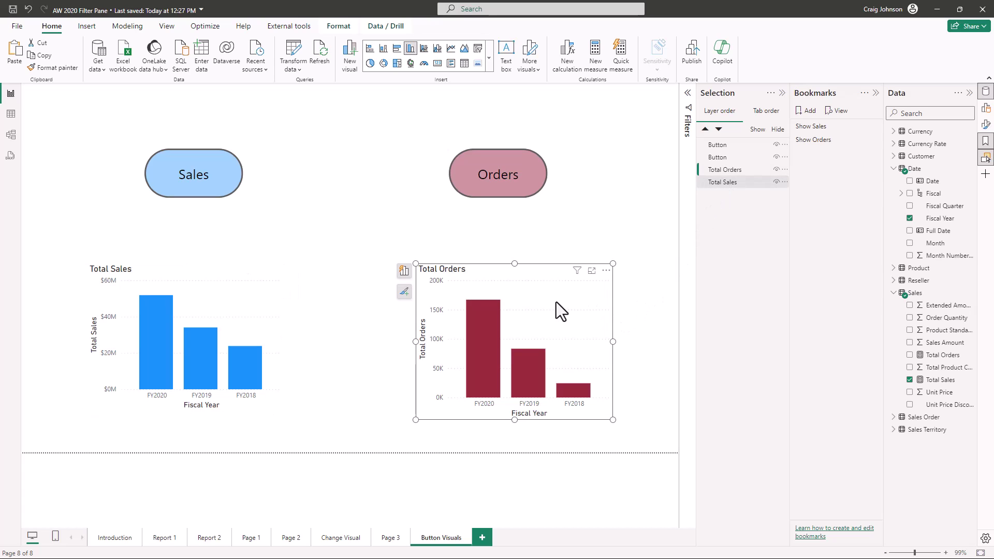
left_click(722, 182)
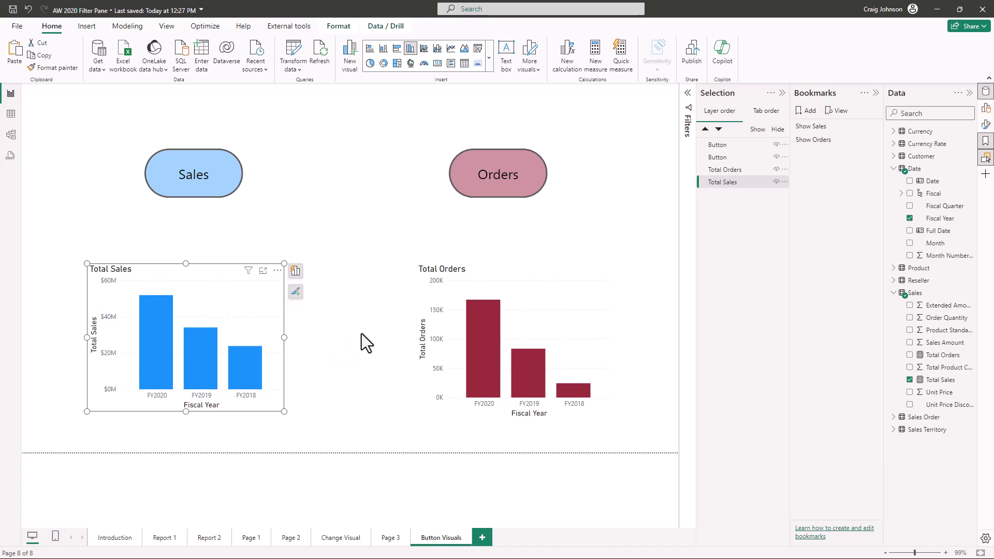
left_click(776, 169)
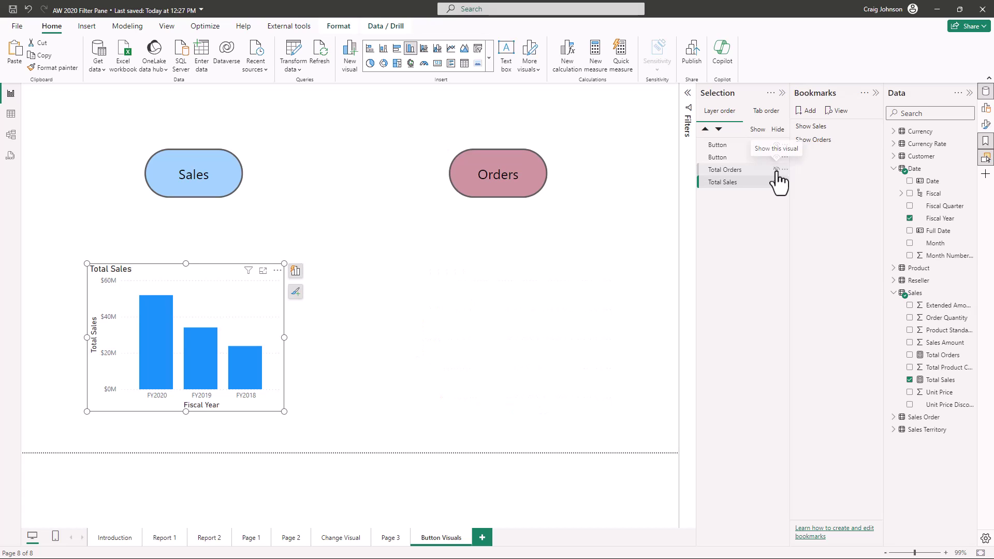
- Add a bookmark of the current view and name it Sales
left_click(806, 115)
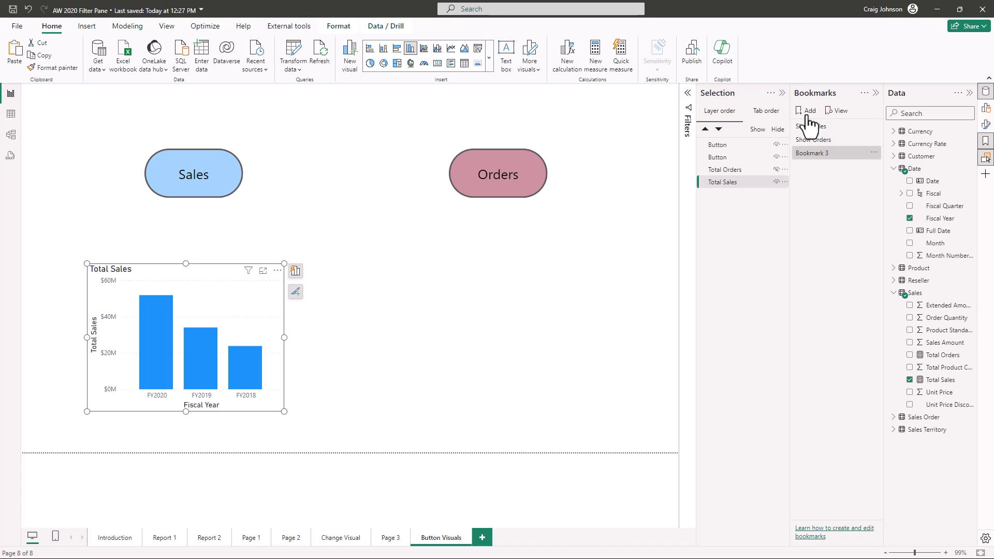
double_click(808, 153)
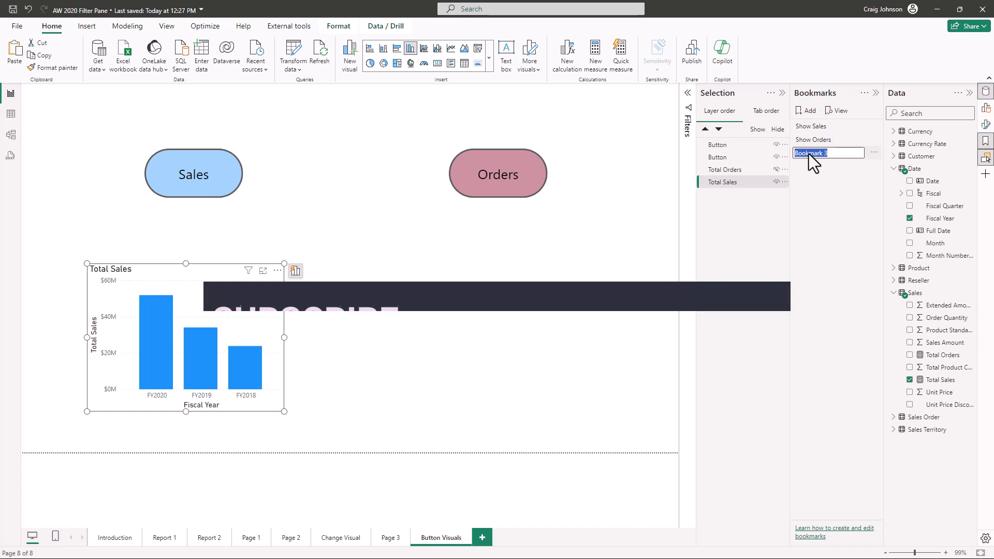
type("S")
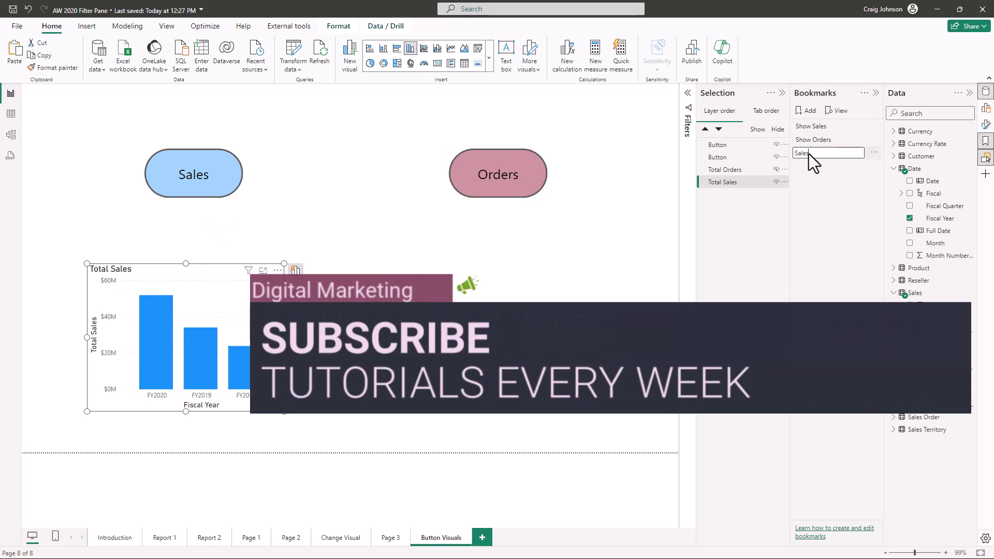
type("ales")
key("Return")
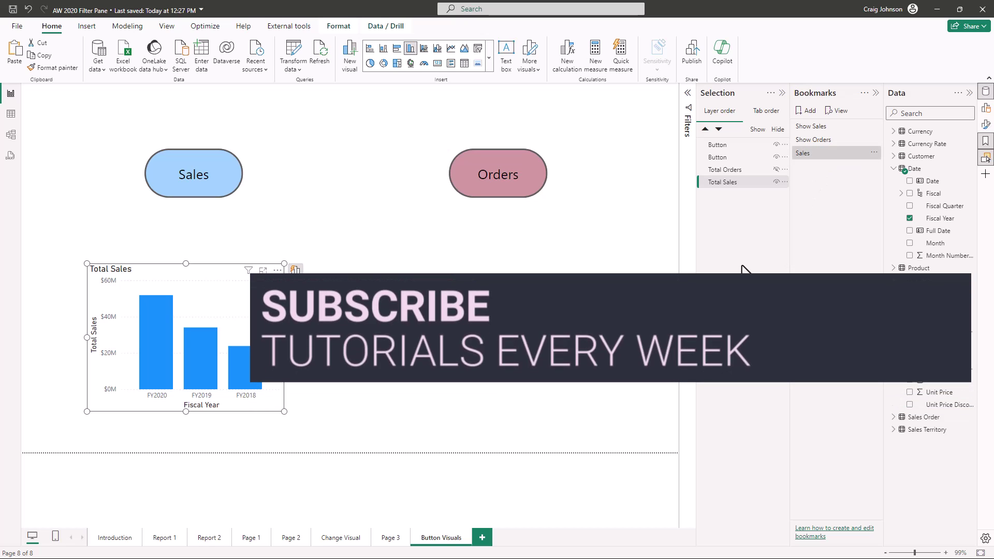
- Show the Total Orders chart again and hide the Total Sales chart
left_click(735, 173)
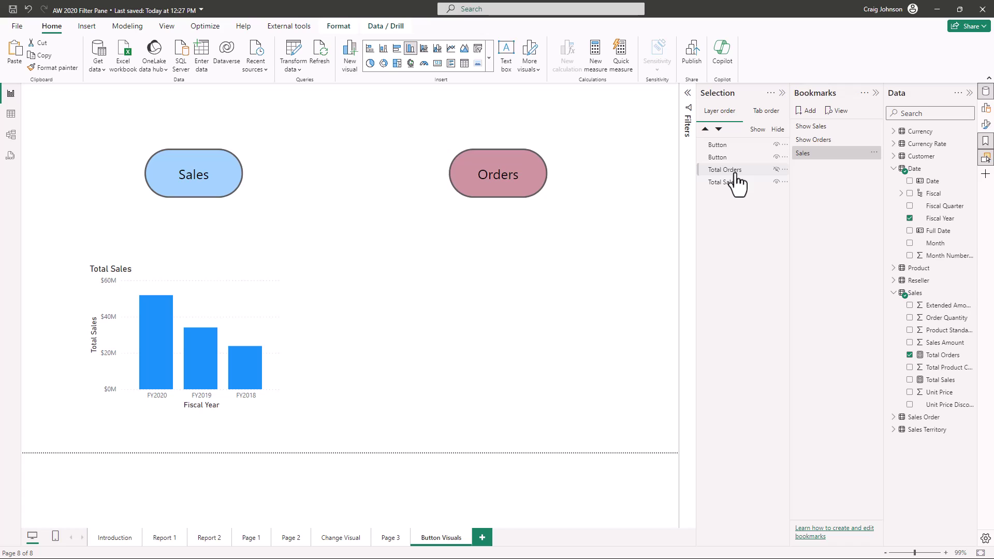
left_click(735, 173, "ctrl")
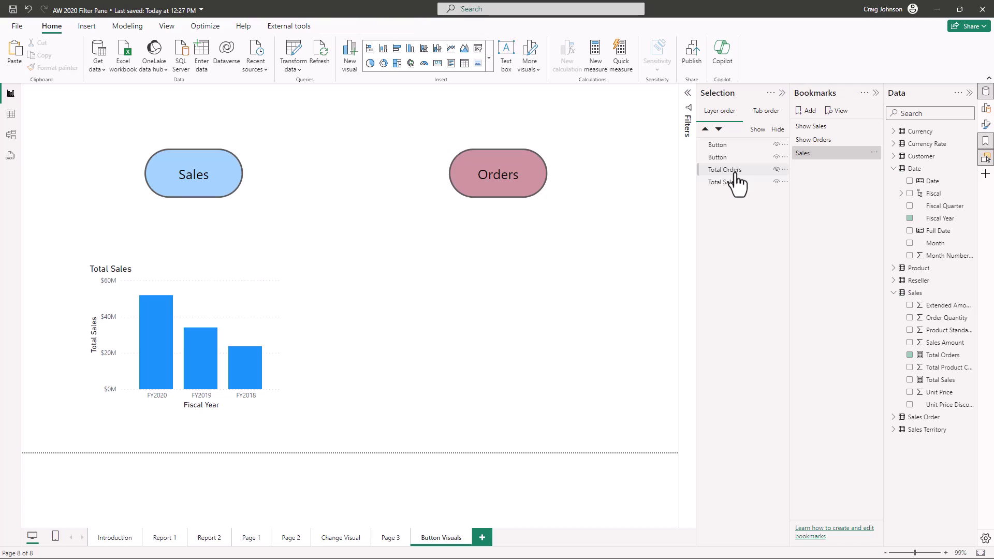
left_click(776, 170)
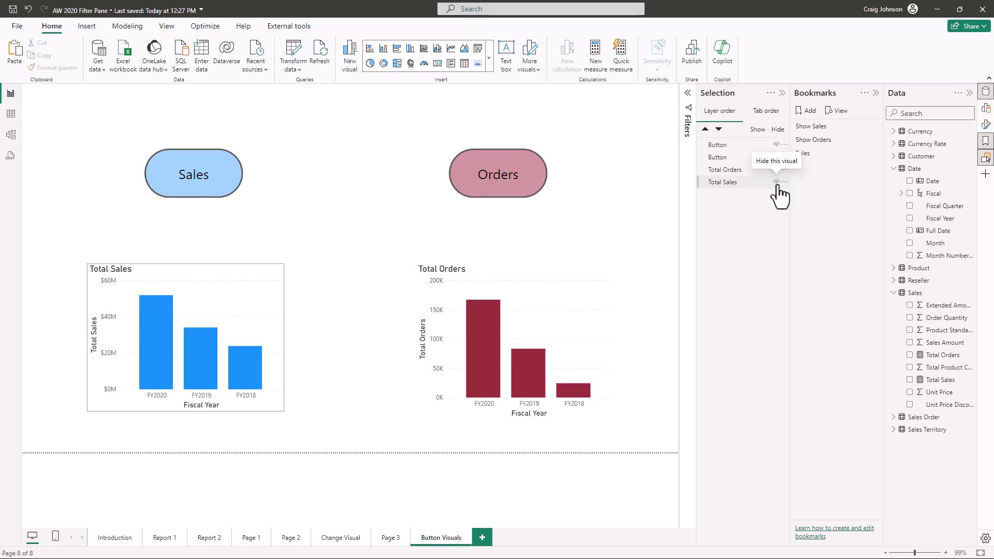
left_click(776, 182)
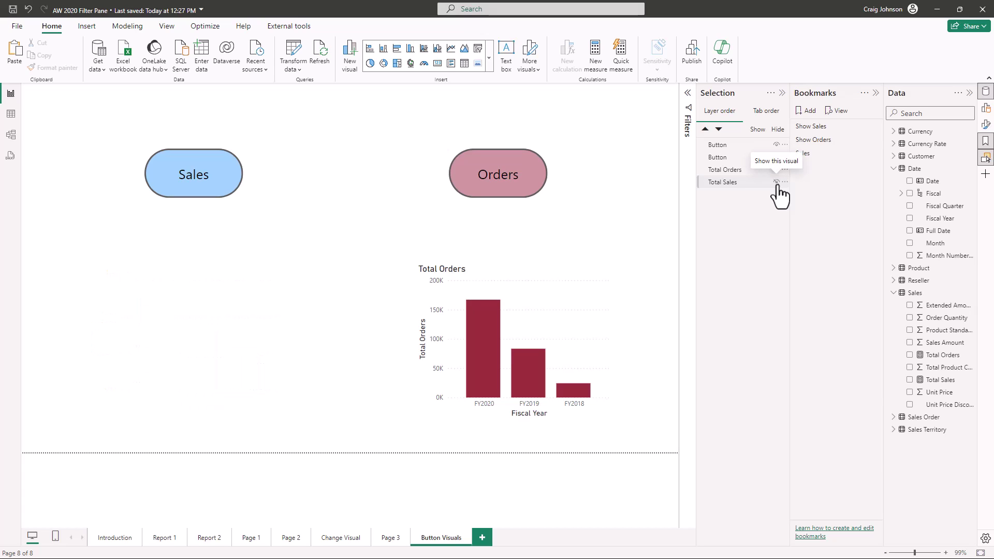
- Add a bookmark of the view with only Total Orders shown and name it Orders
left_click(811, 113)
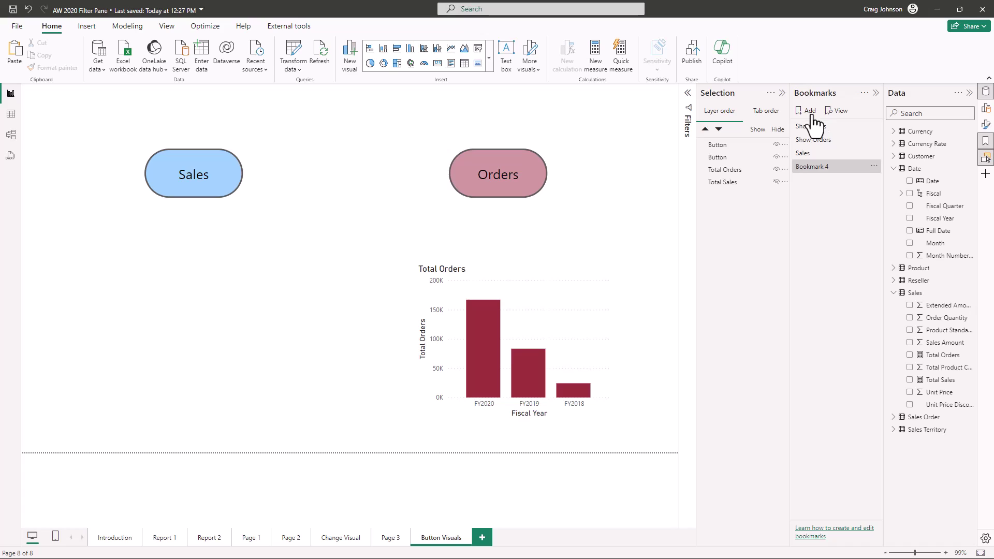
double_click(819, 169)
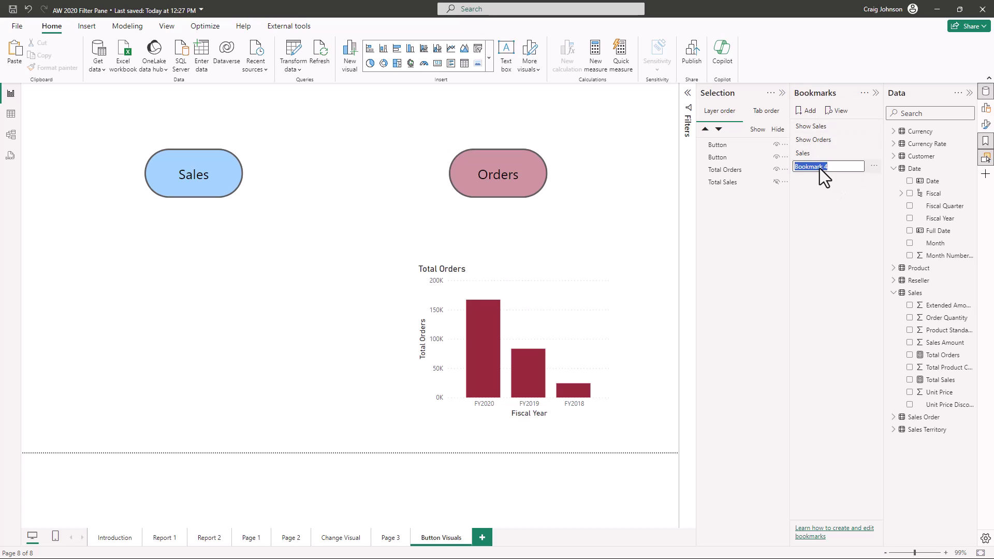
type("Orders")
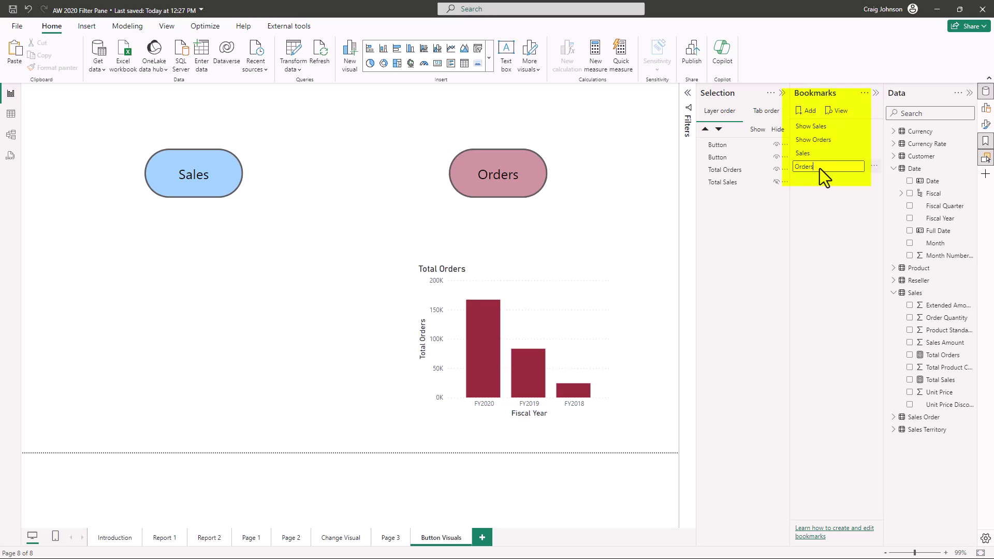
key("Return")
- Preview the new Sales and Orders bookmarks in turn, ending on Orders
left_click(819, 169)
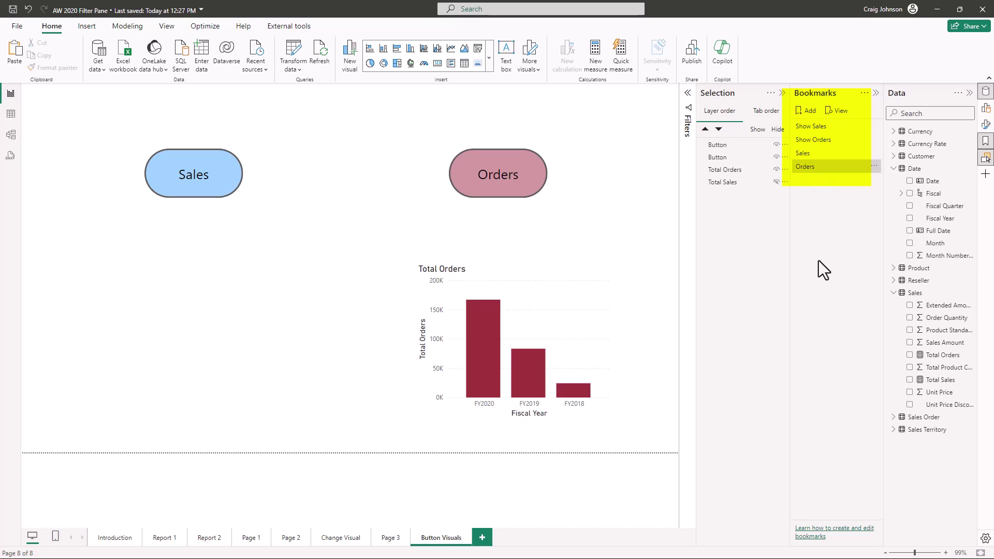
left_click(818, 153)
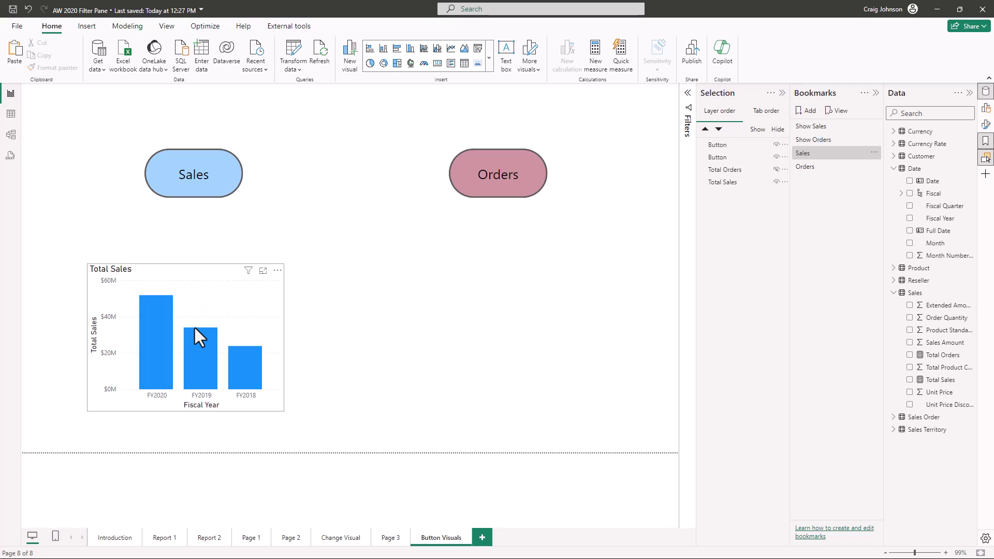
left_click(830, 166)
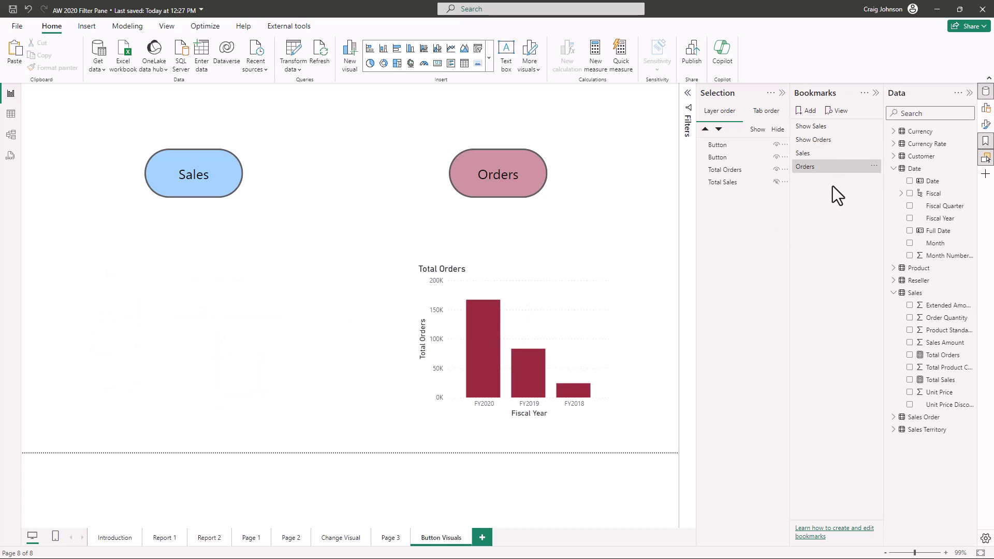
- Identify which layer entry belongs to each button and rename the Orders button's entry as OrdersButton
left_click(741, 182)
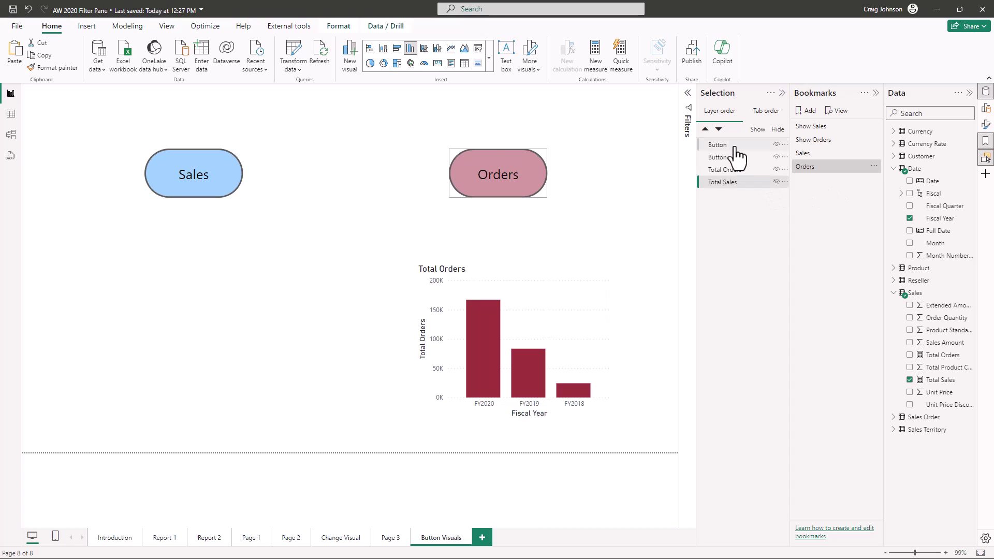
left_click(736, 147)
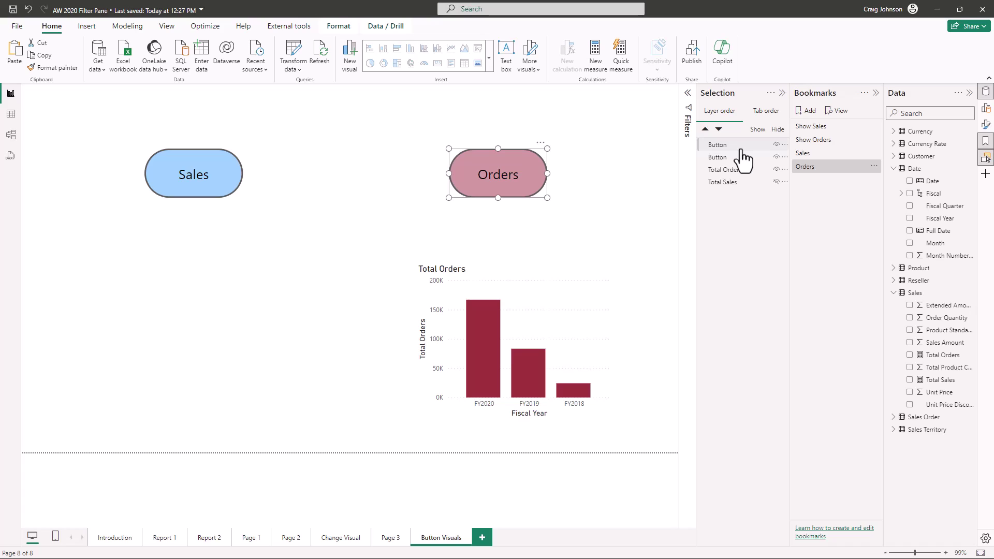
left_click(740, 158, "ctrl")
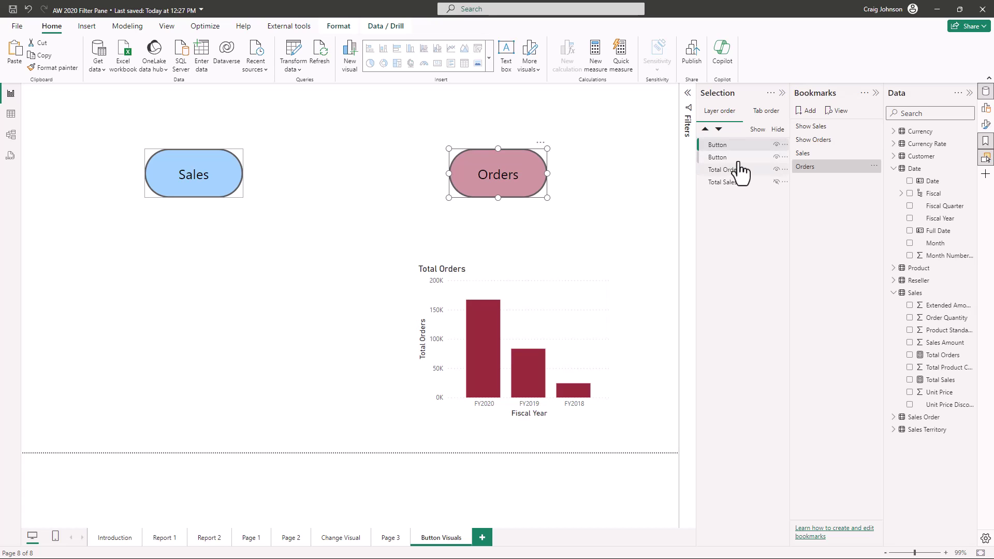
left_click(740, 158)
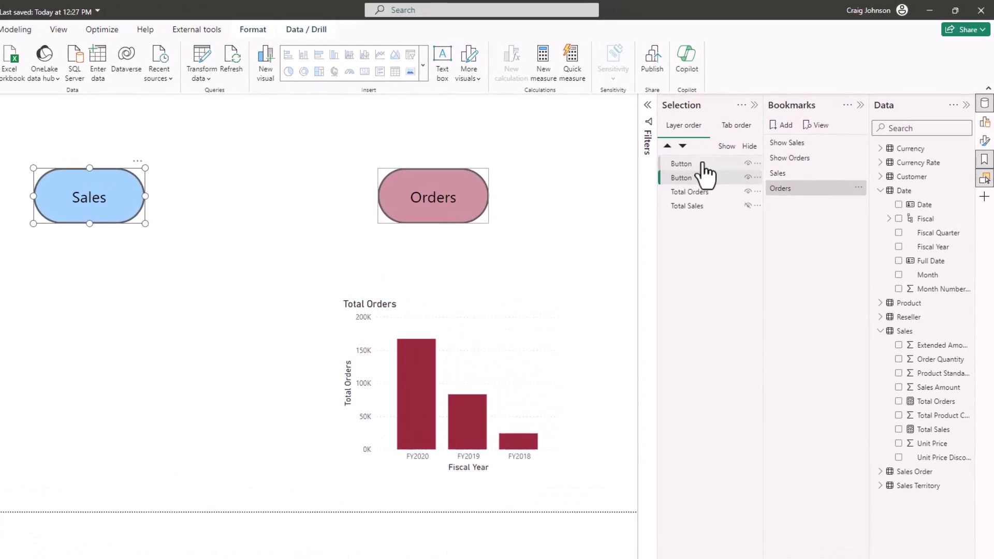
double_click(703, 164)
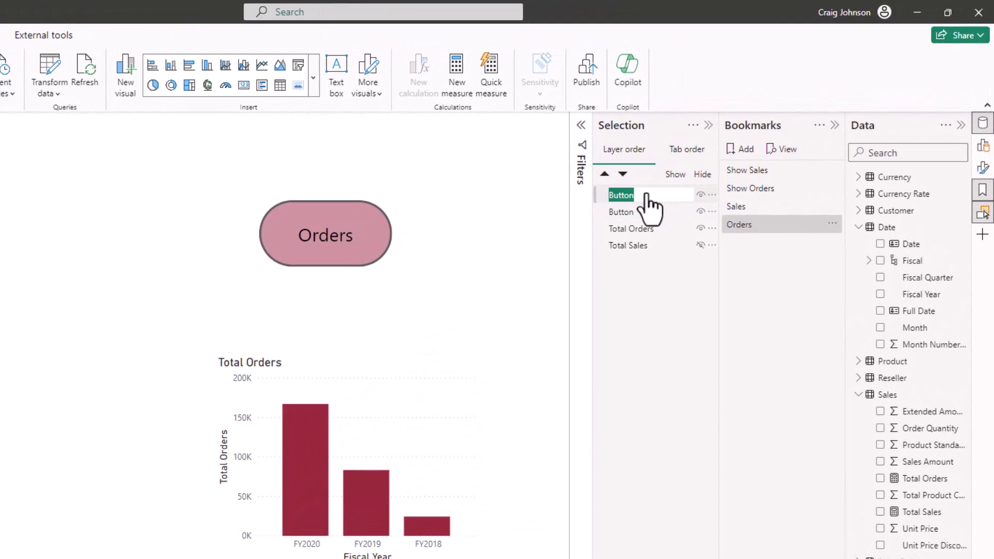
type("OrdersButton")
key("Return")
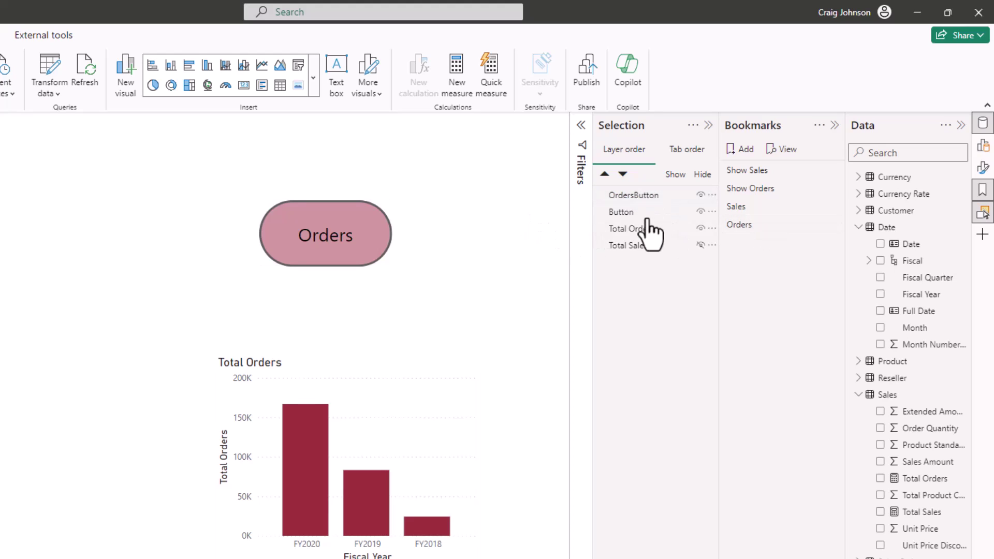
- Rename the Sales button's layer entry as SalesButton and close the page formatting options
left_click(641, 216)
double_click(641, 217)
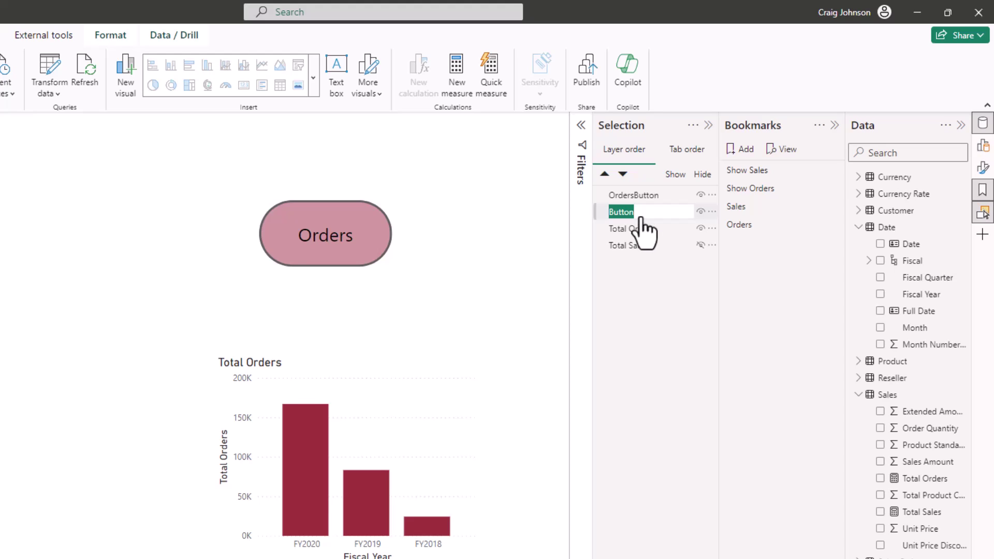
type("SalesButton")
key("Return")
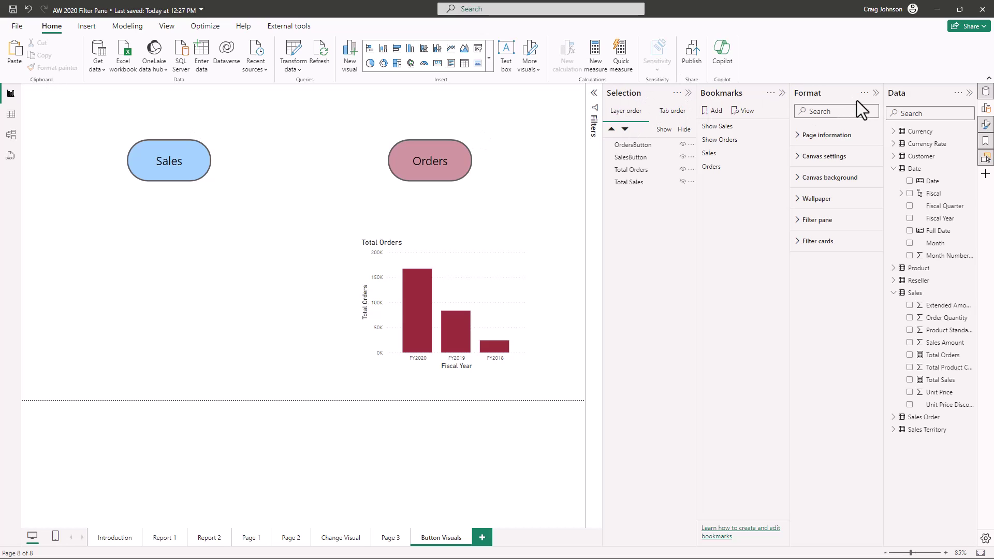
left_click(876, 93)
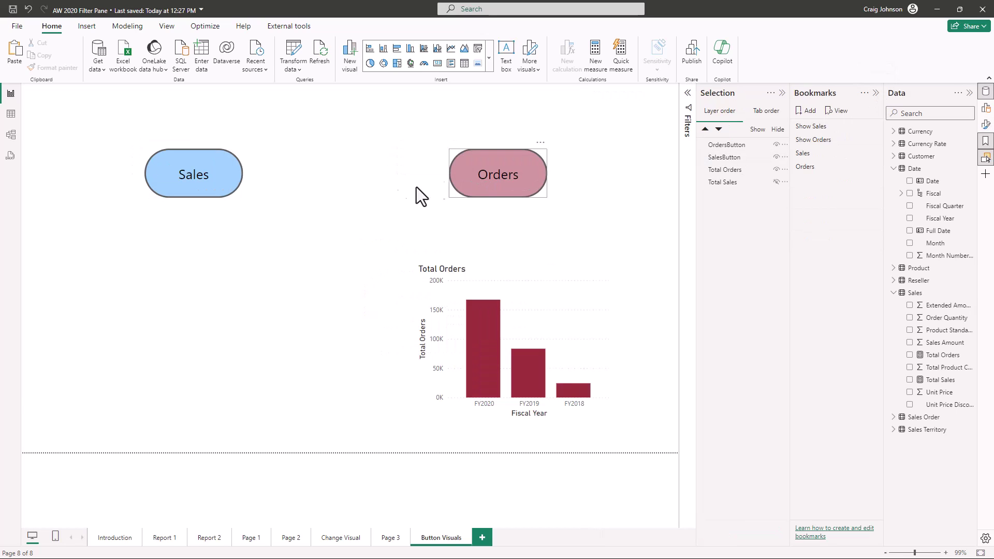
- Open the formatting options of the Sales button and look through its Size and style and Title settings
left_click(210, 164)
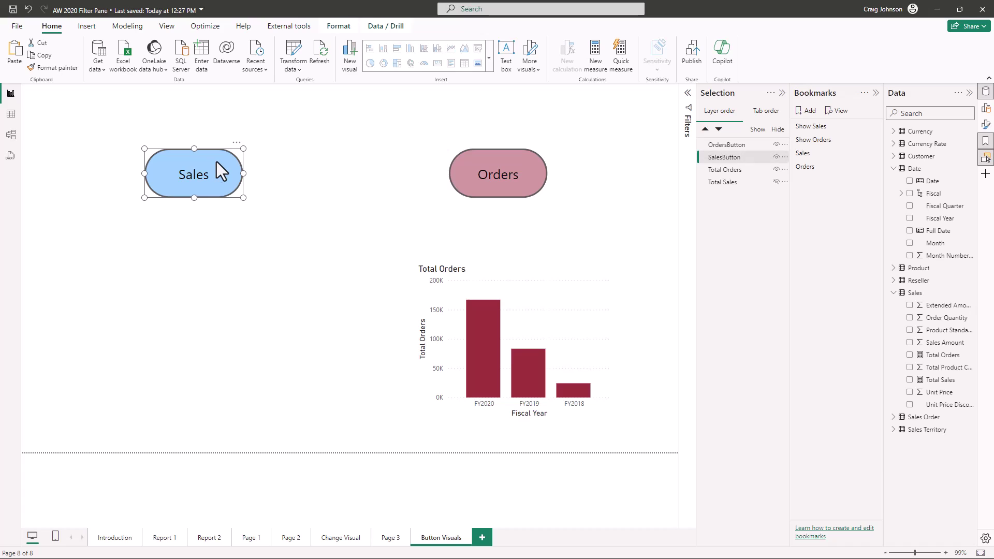
right_click(217, 161)
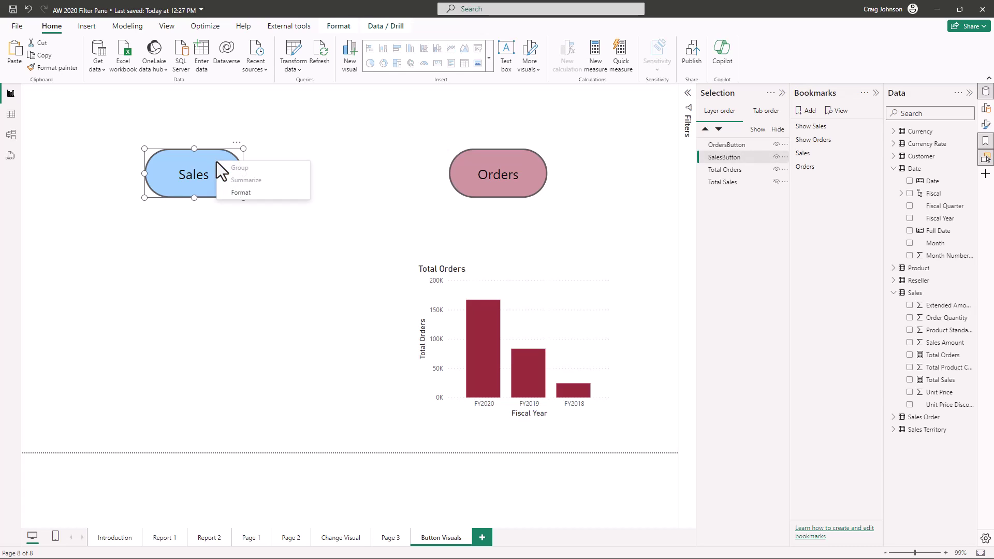
left_click(241, 192)
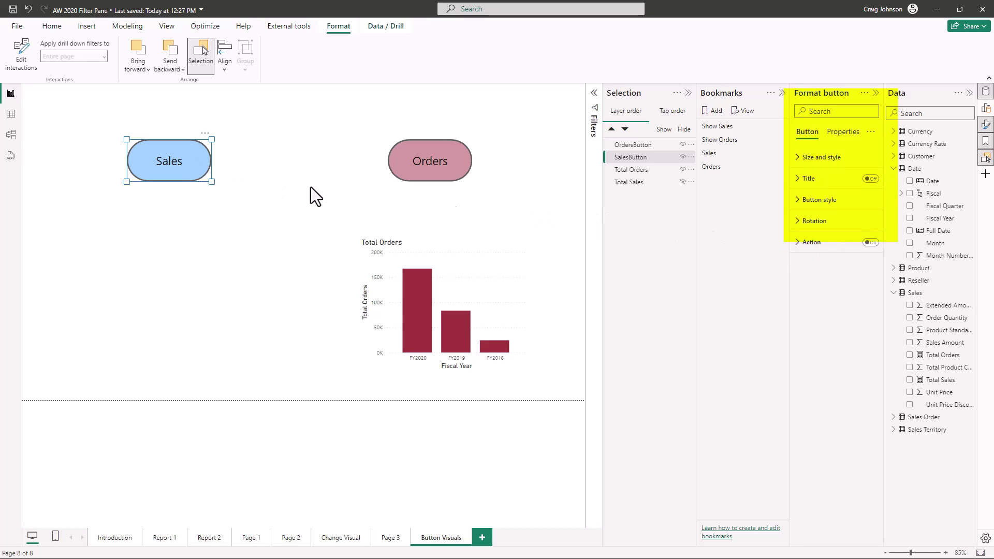
left_click(800, 159)
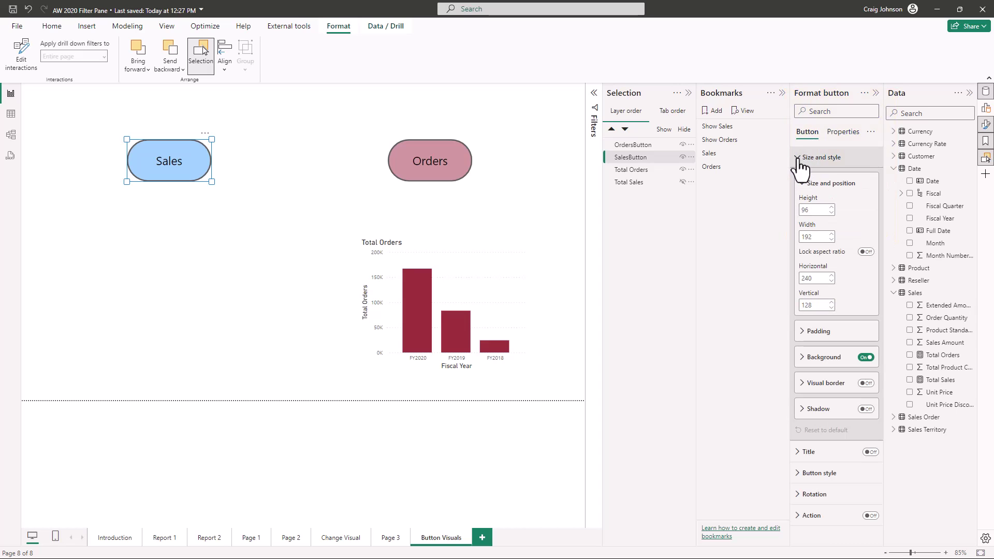
left_click(800, 159)
left_click(800, 178)
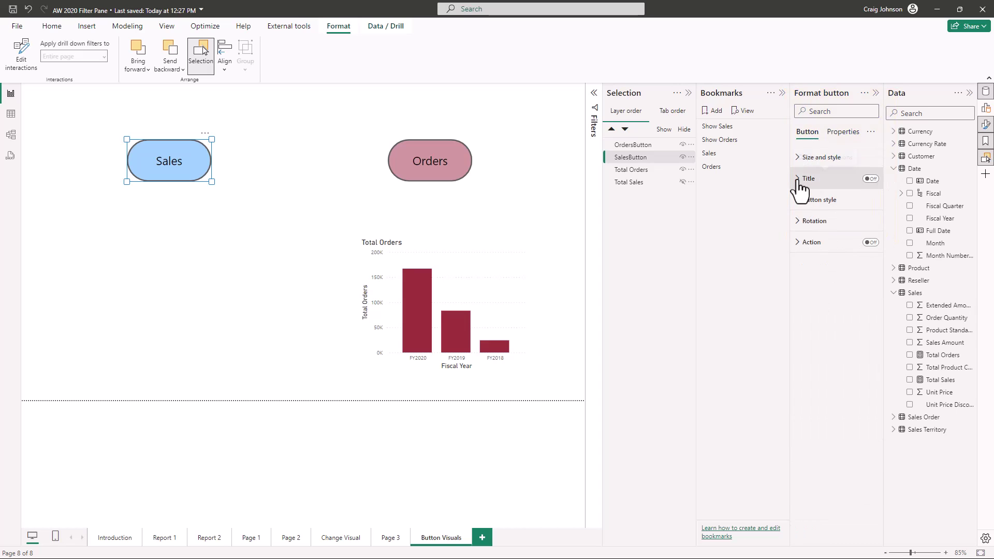
left_click(798, 179)
- Turn on the Sales button's action and set the action type to Bookmark
left_click(870, 242)
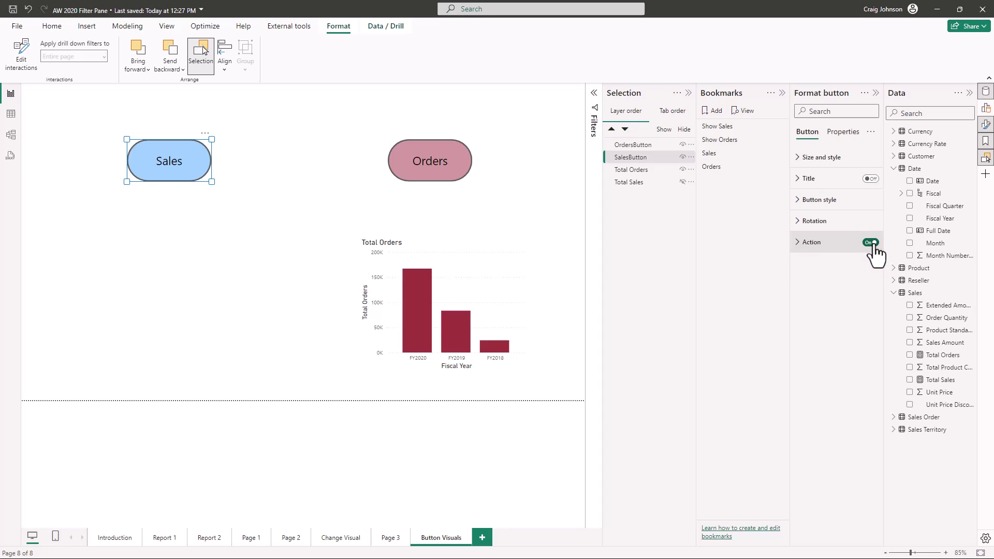
left_click(798, 243)
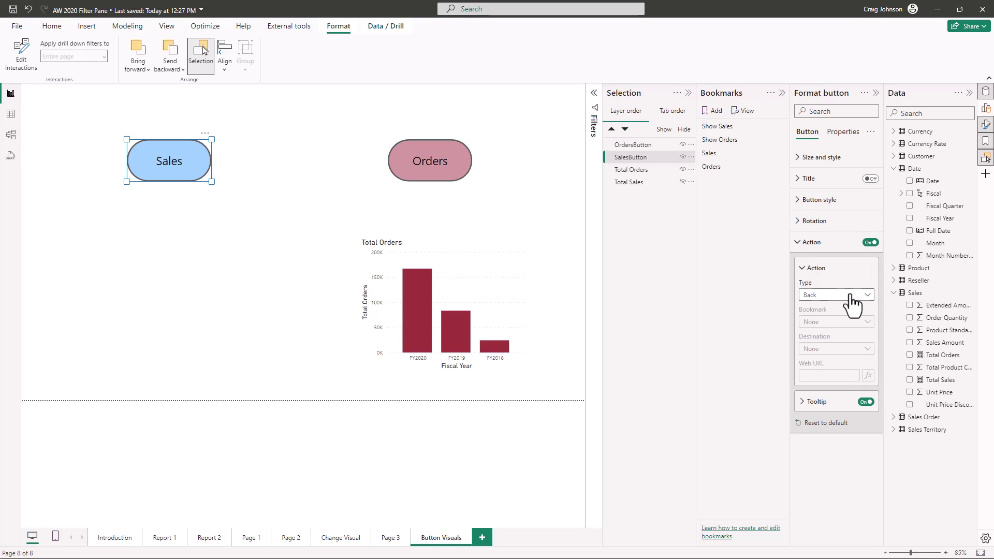
left_click(862, 295)
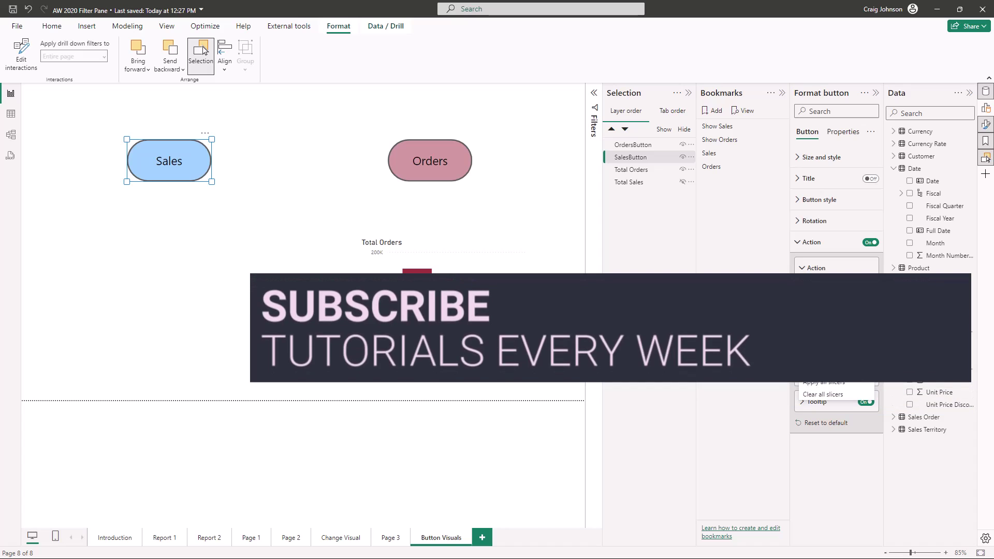
left_click(818, 320)
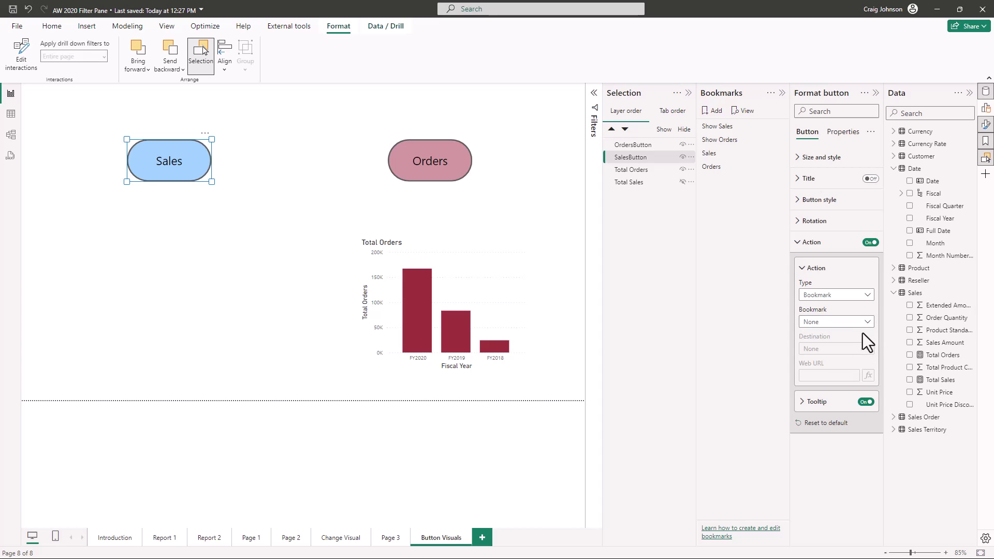
- Assign the Sales bookmark to the Sales button's action and deselect the button
left_click(865, 323)
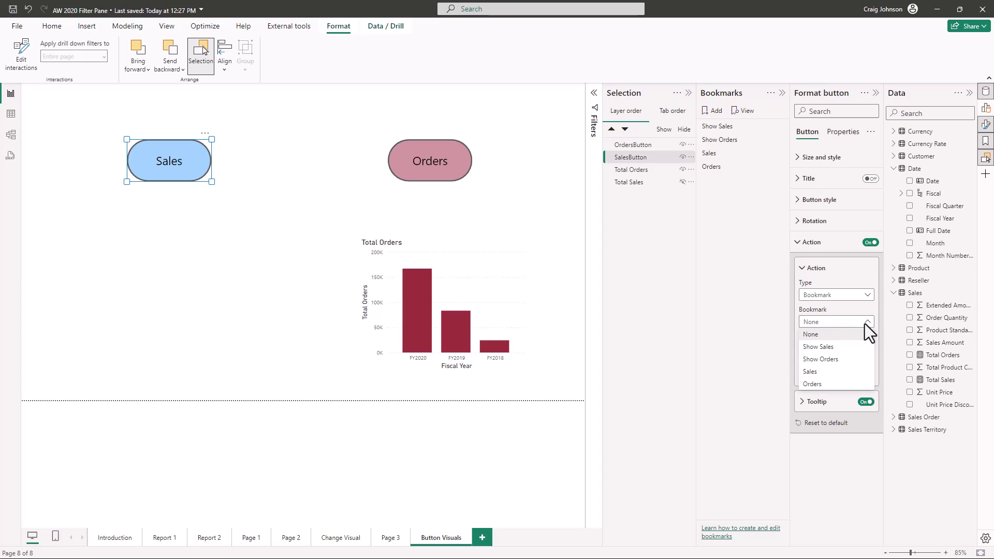
left_click(821, 375)
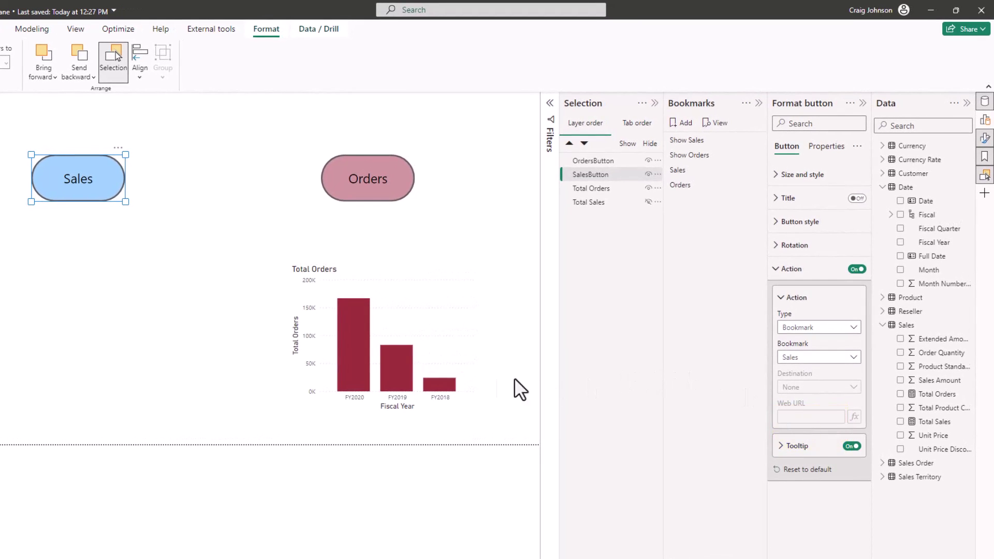
left_click(151, 328)
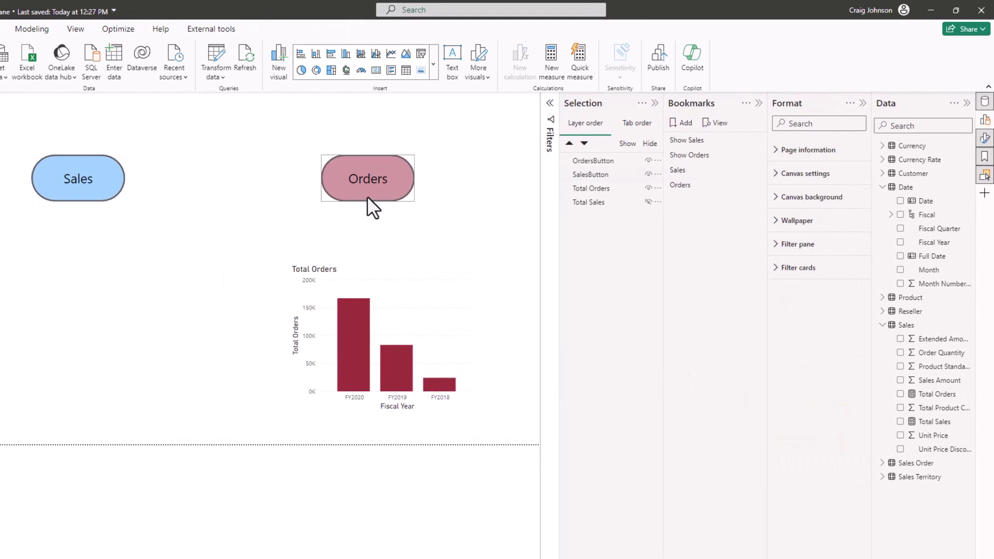
- Turn on the Orders button's action, set its type to Bookmark and choose the Orders bookmark
left_click(389, 166)
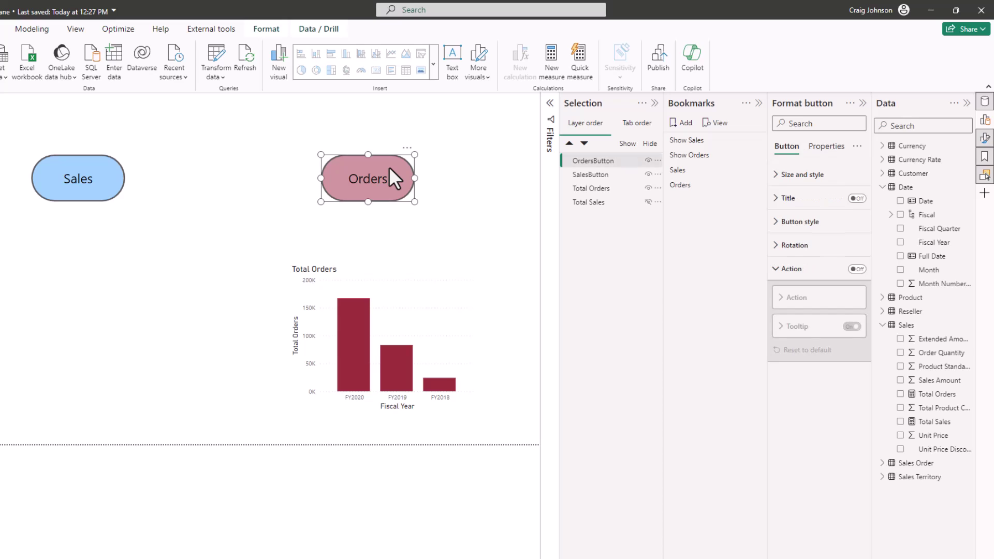
left_click(857, 268)
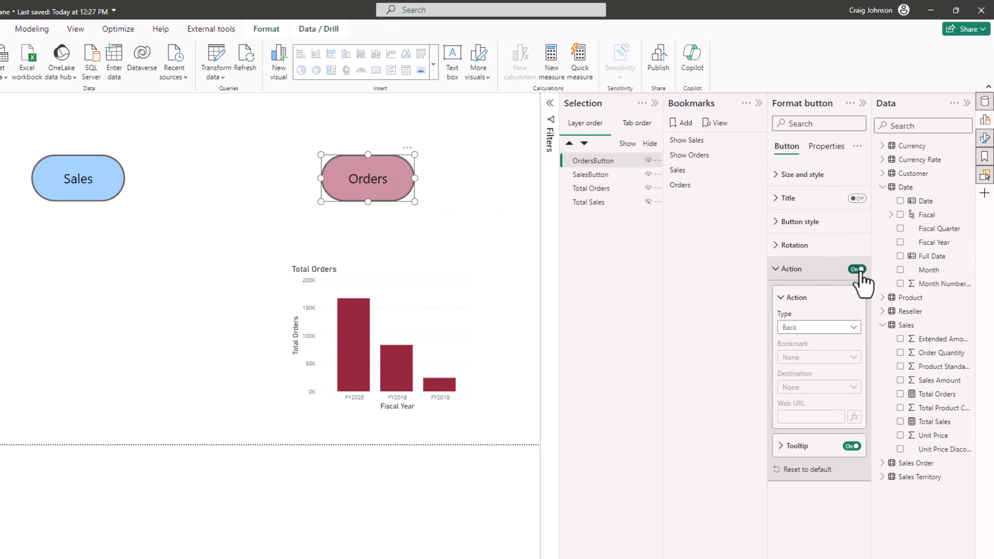
left_click(854, 328)
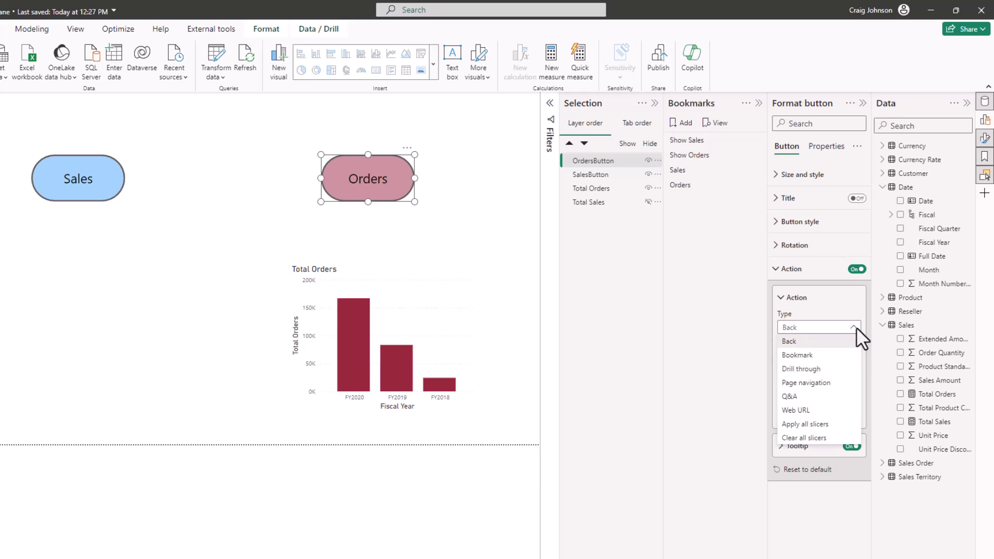
left_click(792, 356)
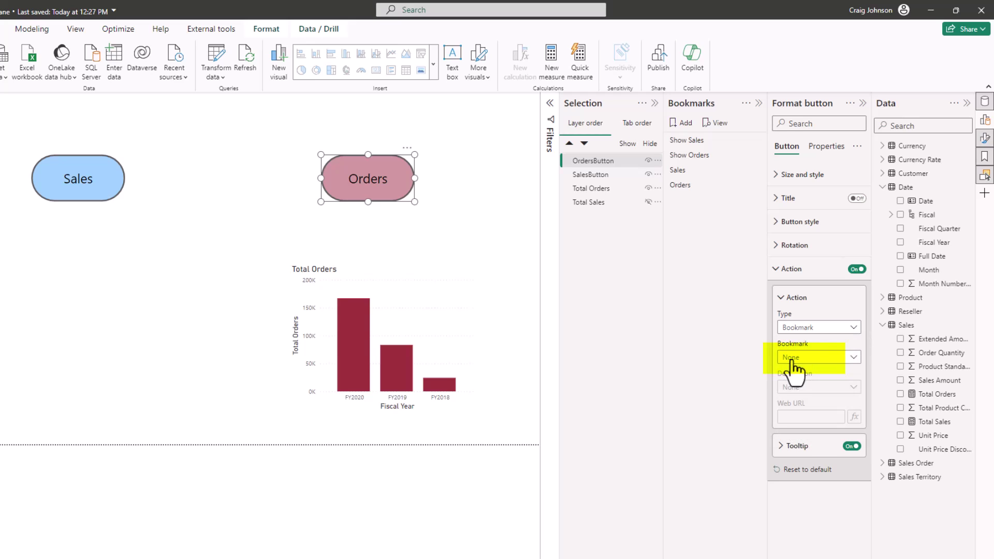
left_click(854, 359)
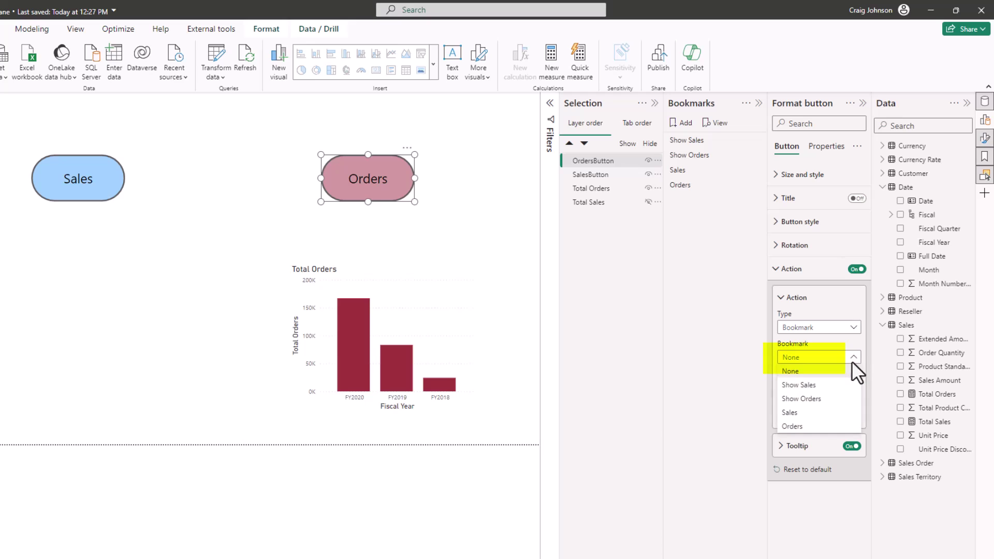
left_click(792, 426)
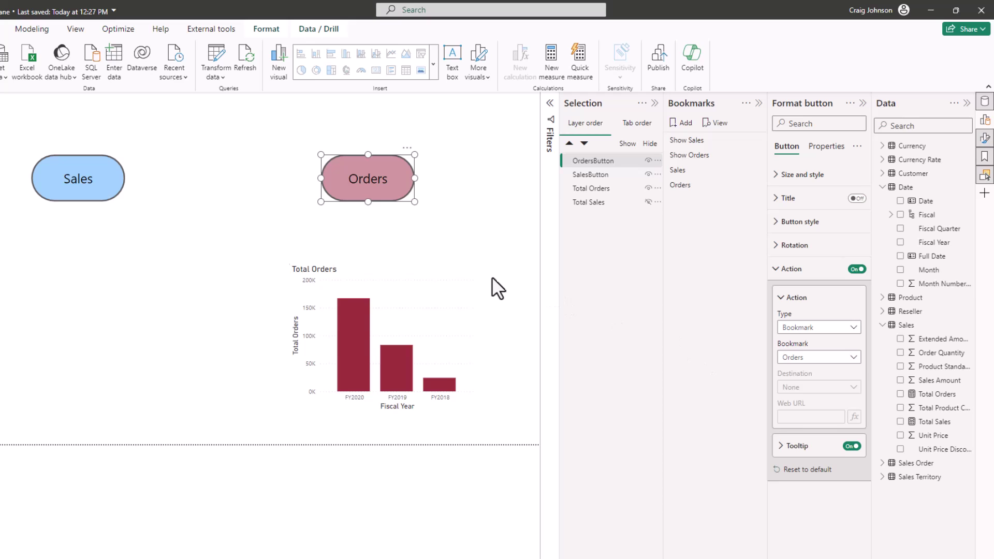
left_click(228, 118)
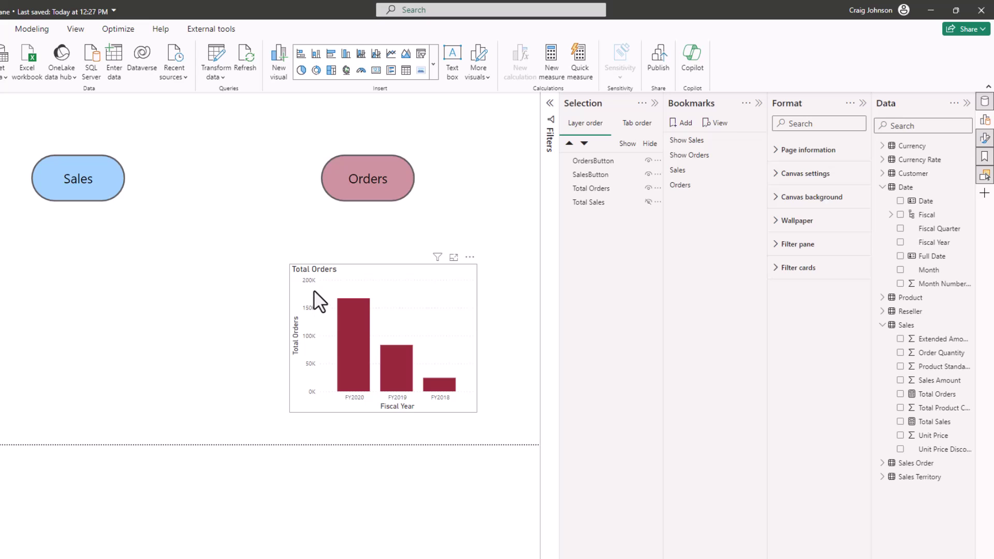
- Test the links of the Sales button and the Orders button on the canvas
left_click(94, 196)
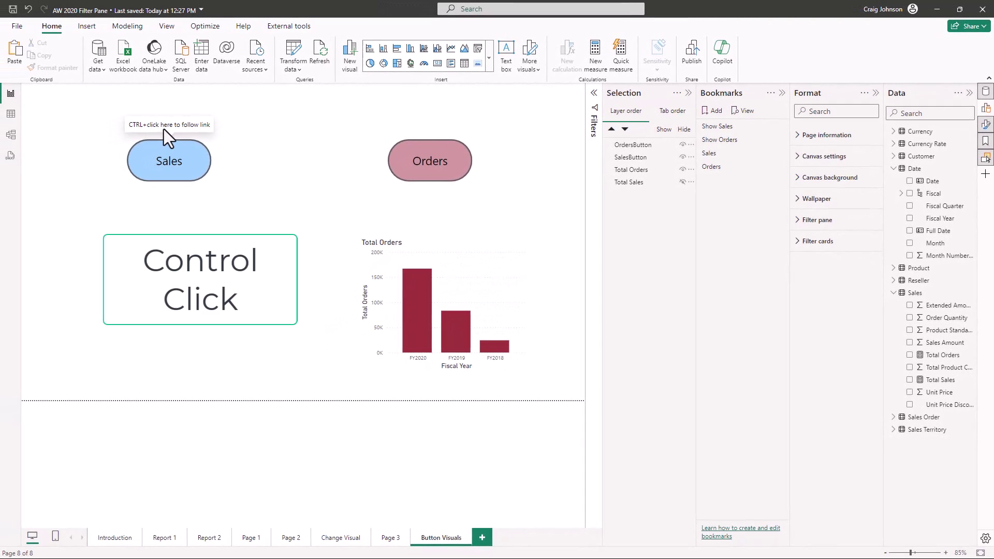
left_click(173, 176, "ctrl")
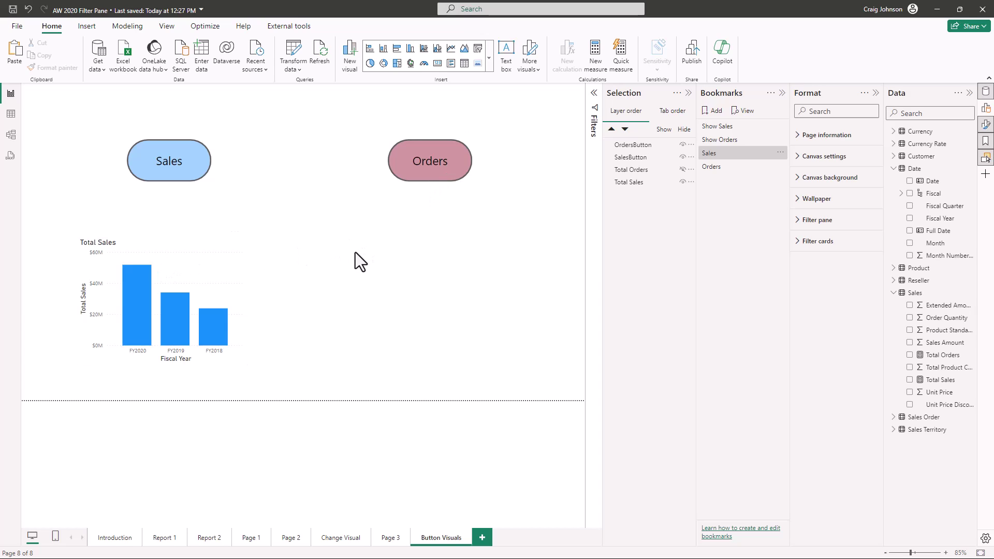
left_click(445, 163, "ctrl")
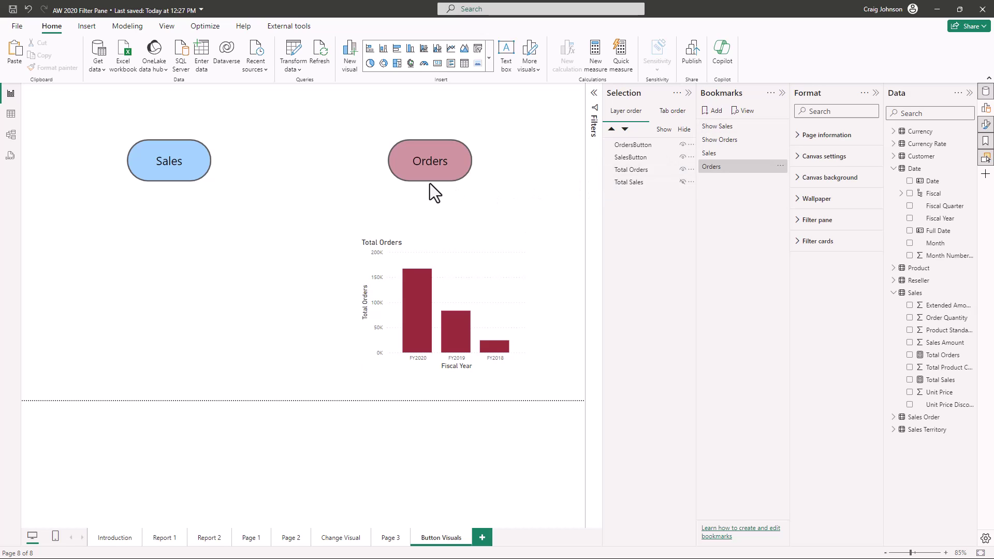
- Check the Sales button's action settings, collapse them and follow the Sales and Orders button links again
left_click(190, 156)
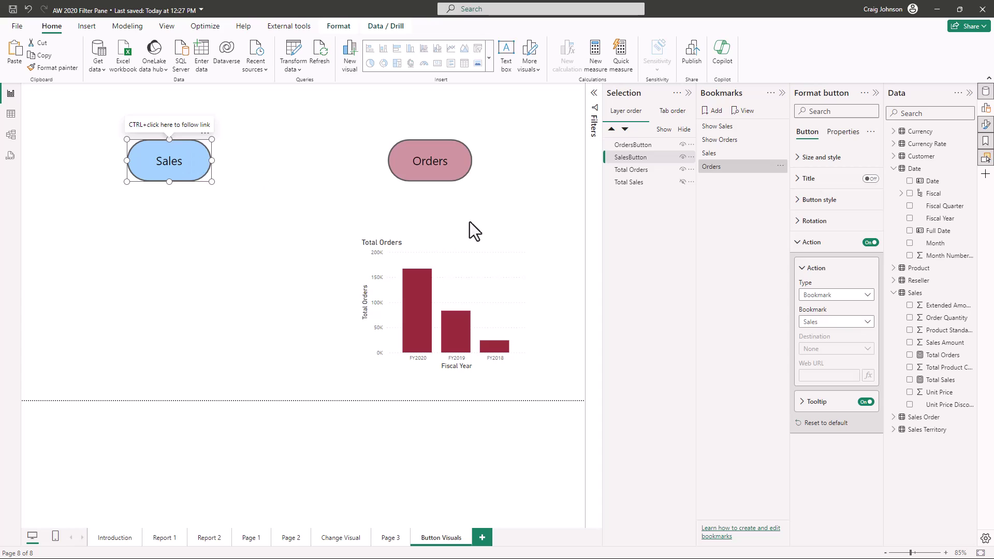
left_click(799, 242)
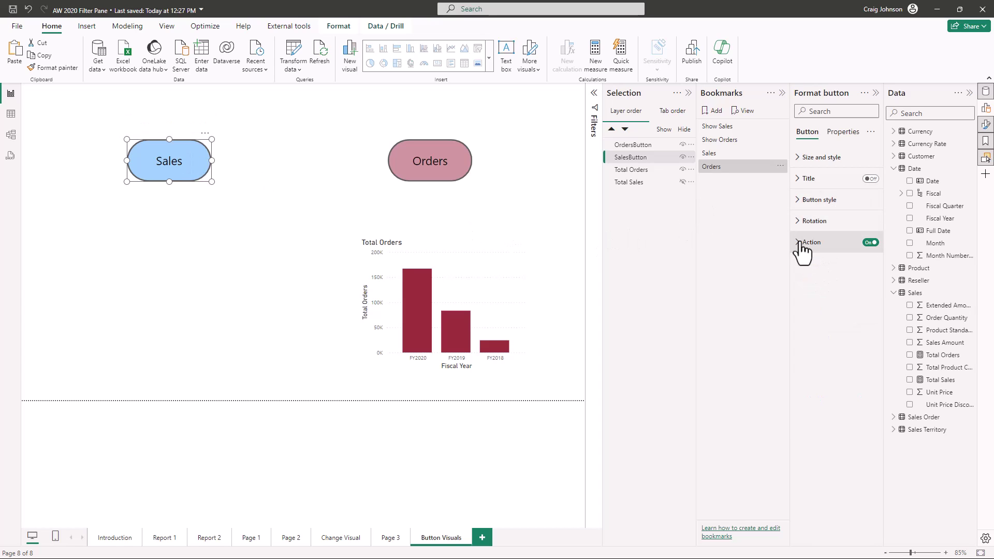
left_click(316, 105)
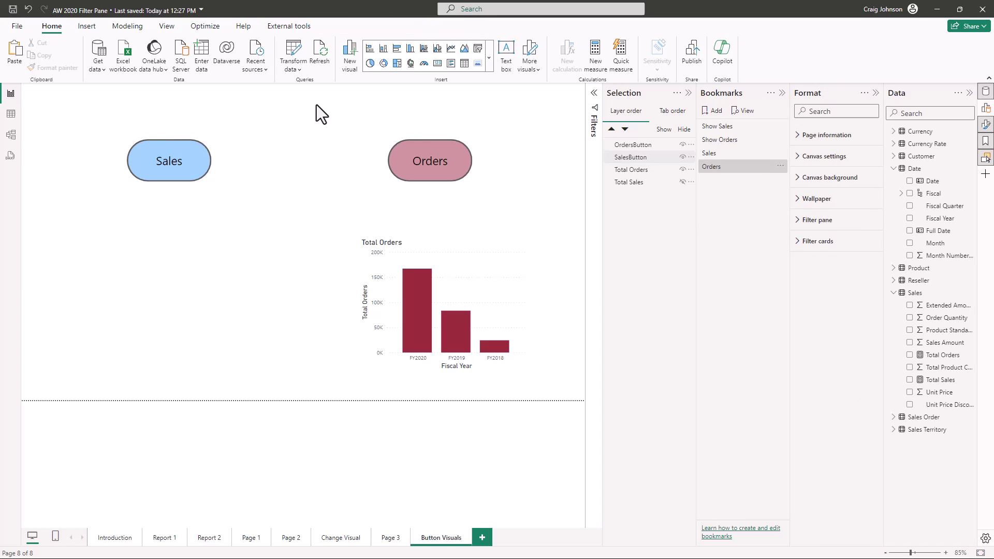
left_click(186, 171, "ctrl")
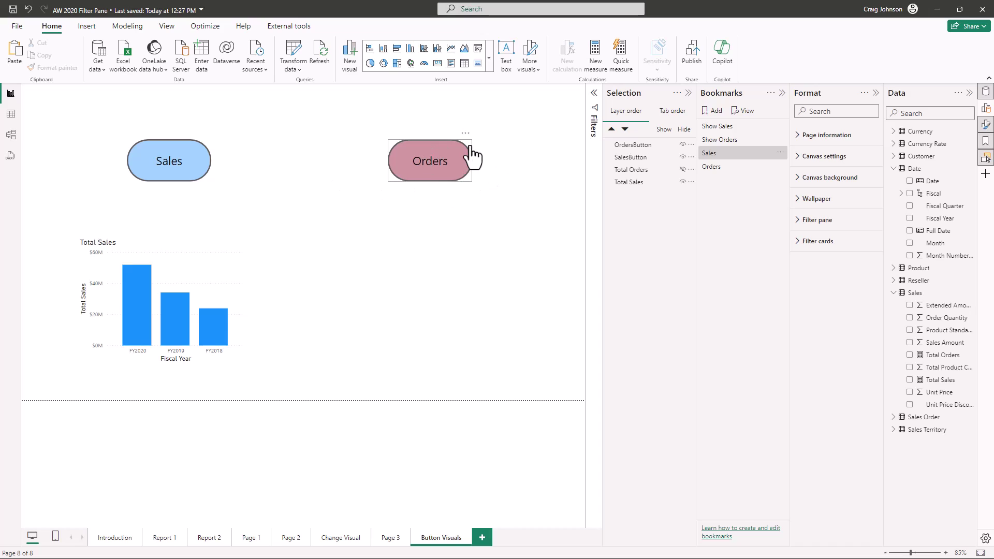
left_click(455, 162, "ctrl")
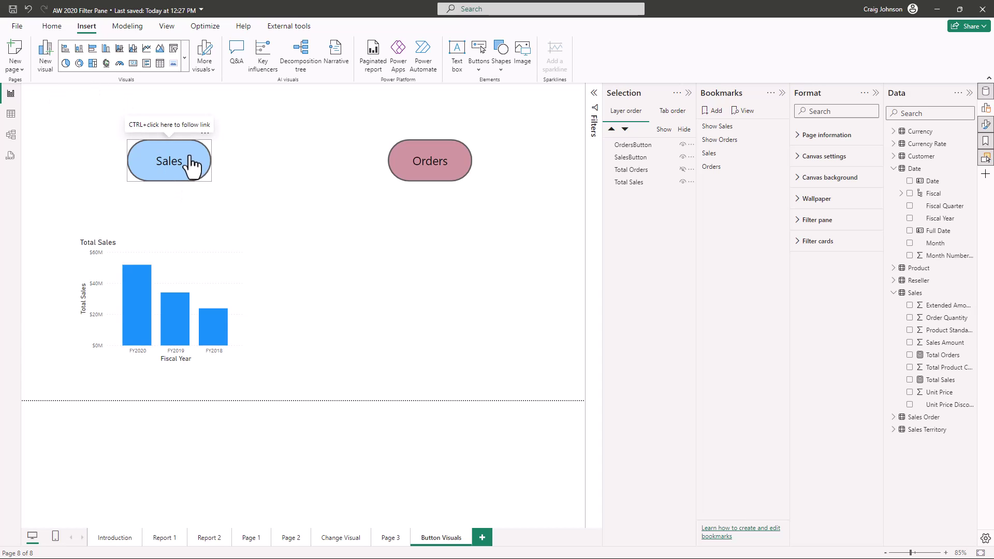
- Insert an oval shape between the Sales and Orders buttons and rename its layer entry as SalesShape
left_click(501, 68)
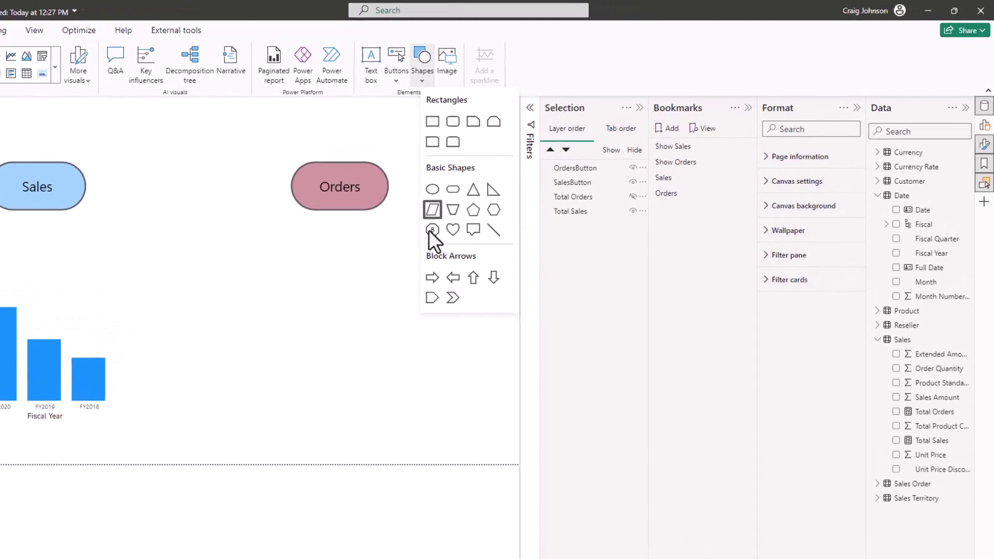
left_click(380, 208)
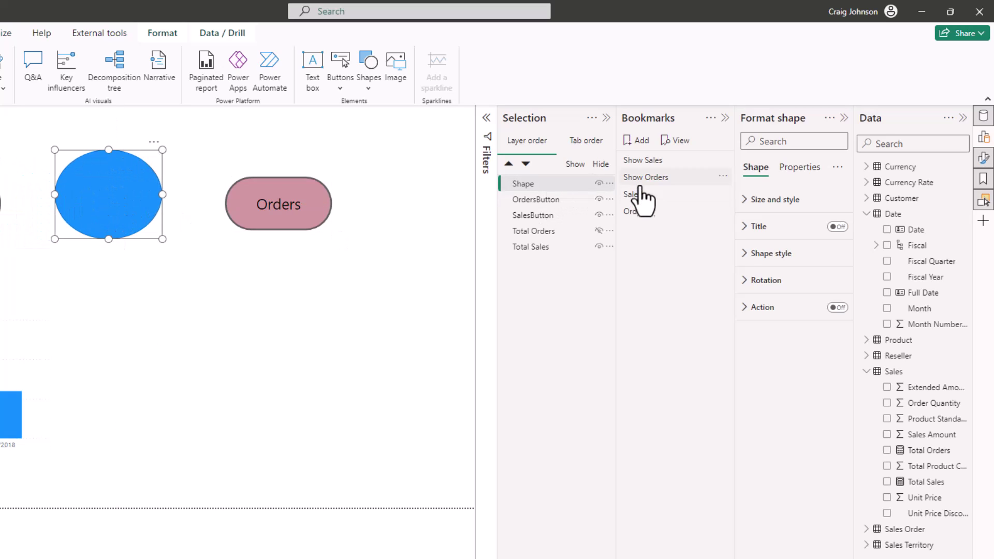
double_click(538, 188)
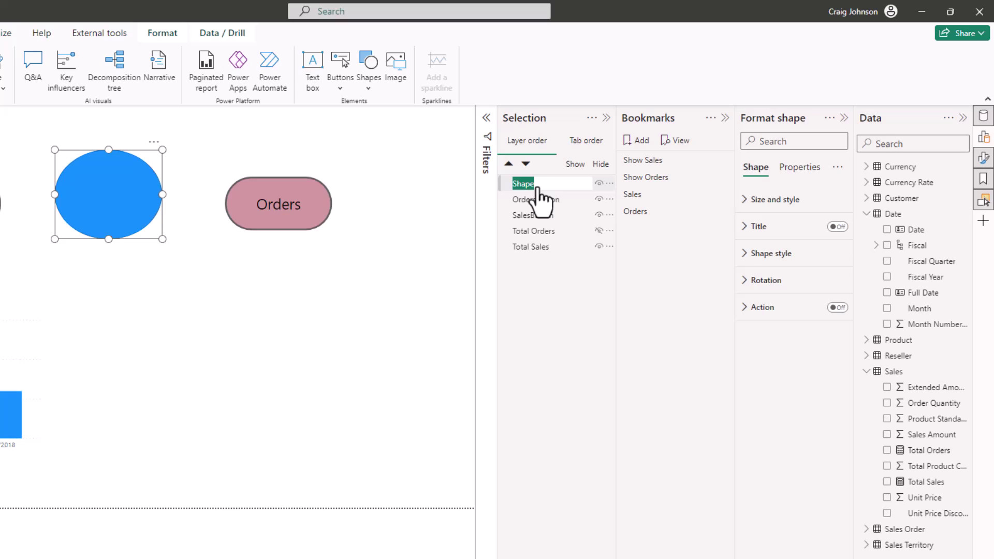
type("SalesShao")
key("BackSpace")
type("pe")
key("Return")
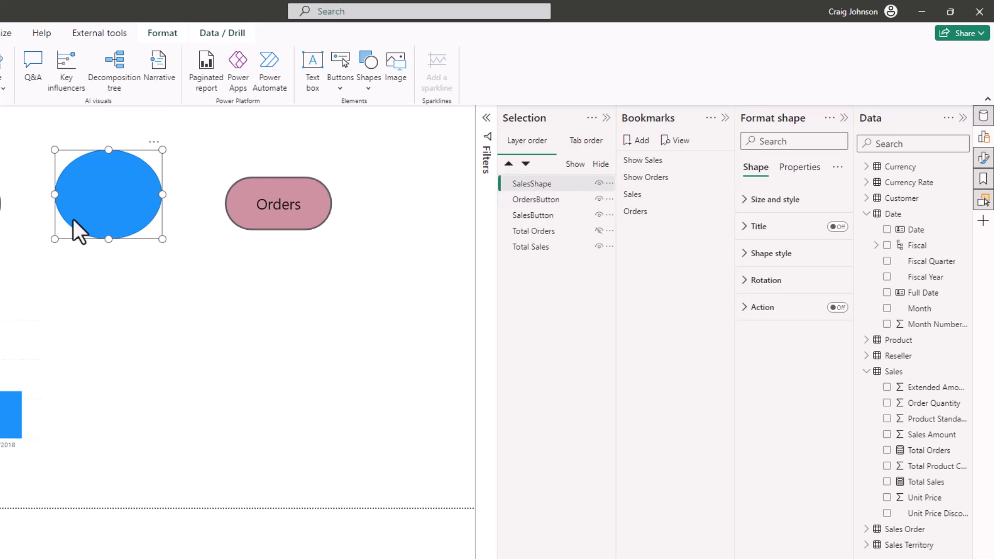
- Turn on the oval shape's action, set its type to Bookmark and choose the Sales bookmark
right_click(110, 184)
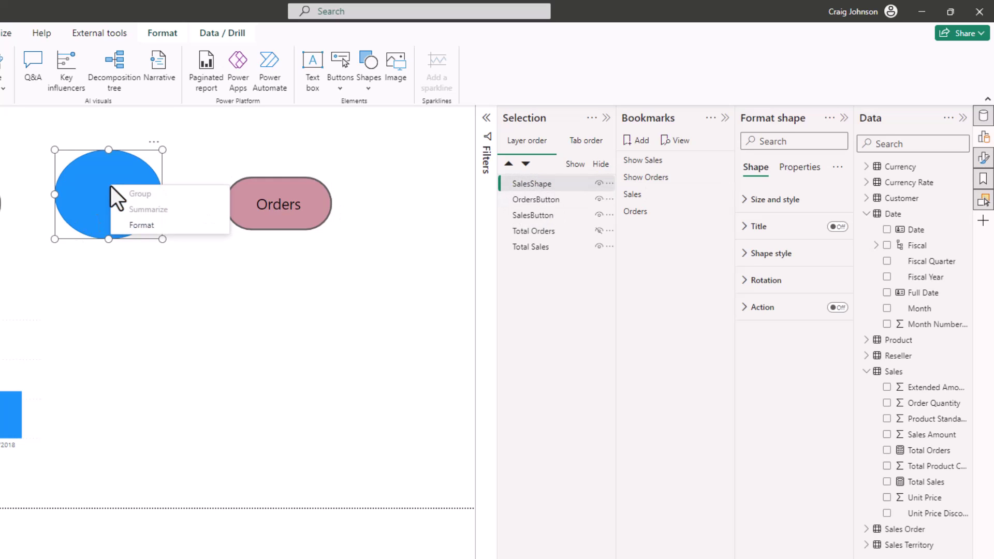
left_click(138, 226)
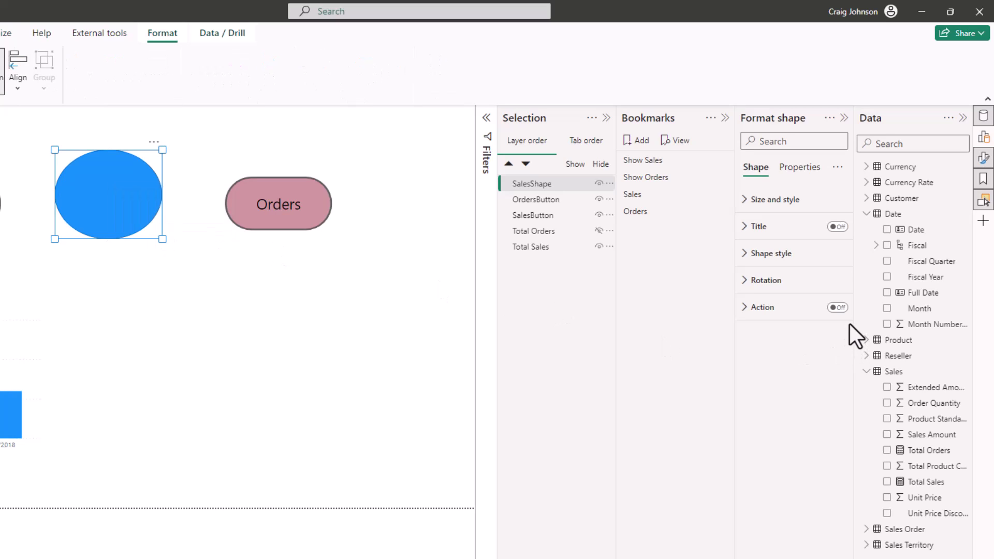
left_click(839, 308)
left_click(748, 309)
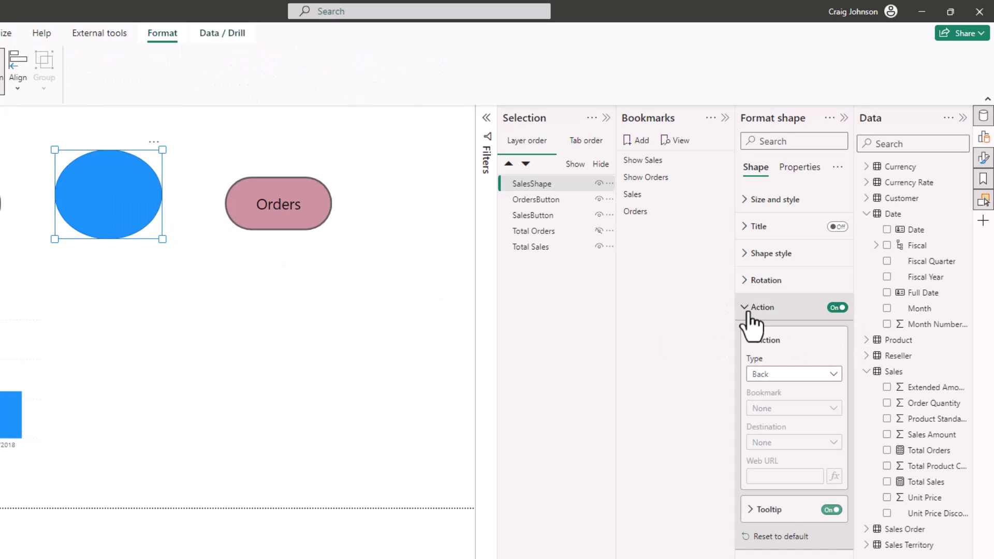
left_click(832, 374)
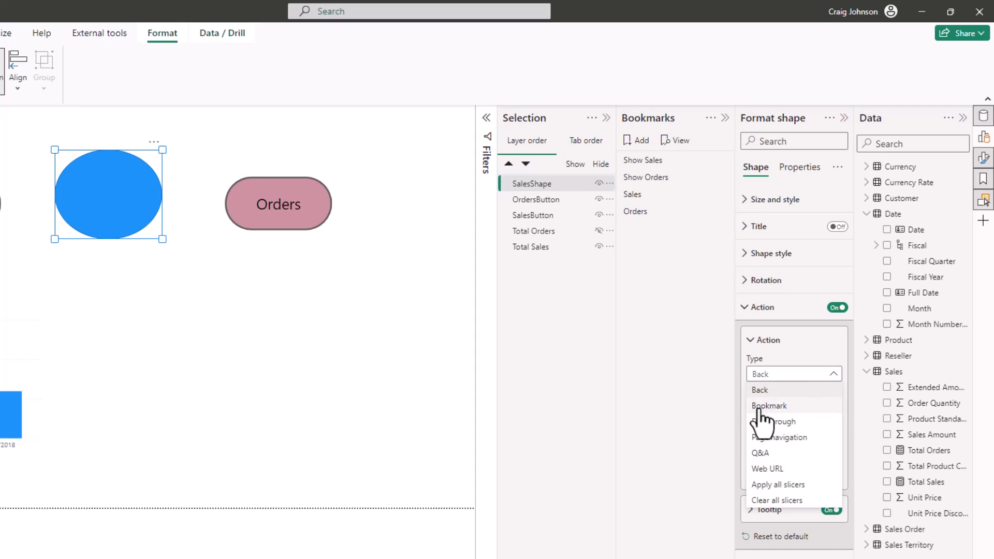
left_click(764, 406)
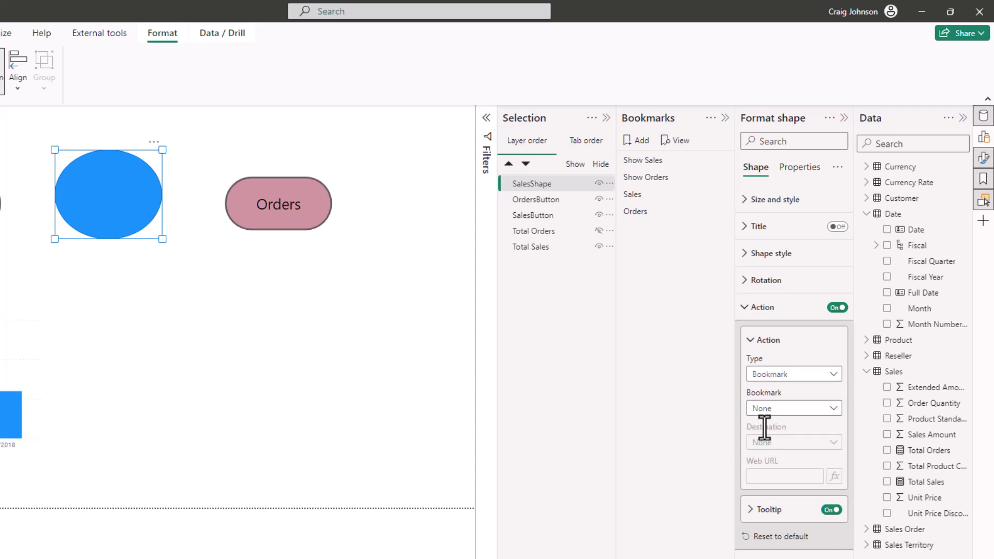
left_click(834, 409)
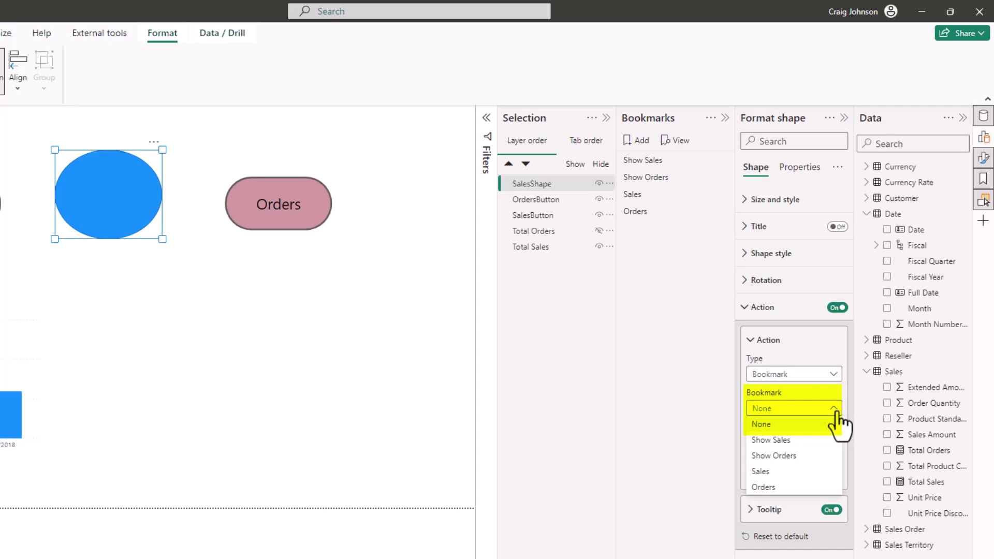
left_click(761, 471)
- Deselect the oval, follow the Orders button's link and test the oval's link to the Sales bookmark
left_click(272, 387)
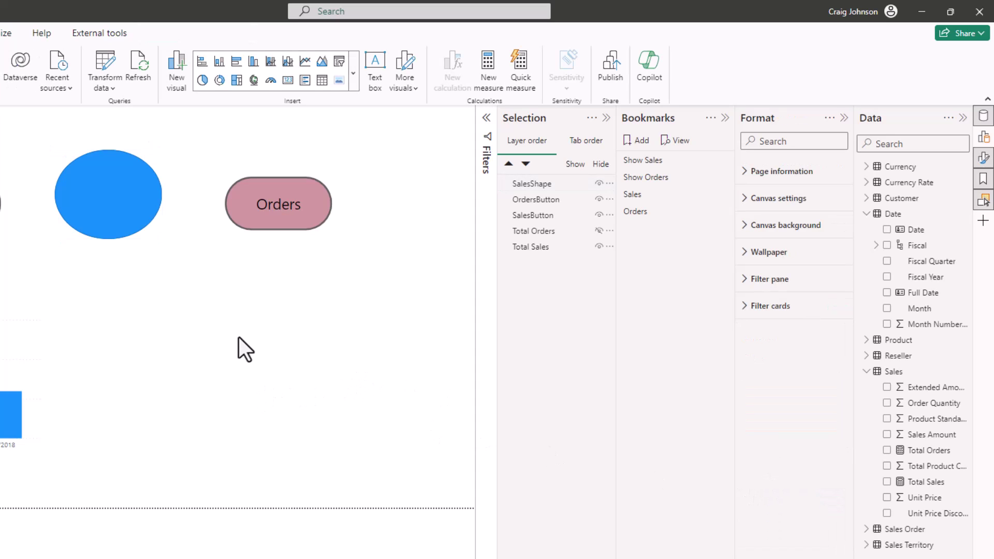
left_click(284, 210, "ctrl")
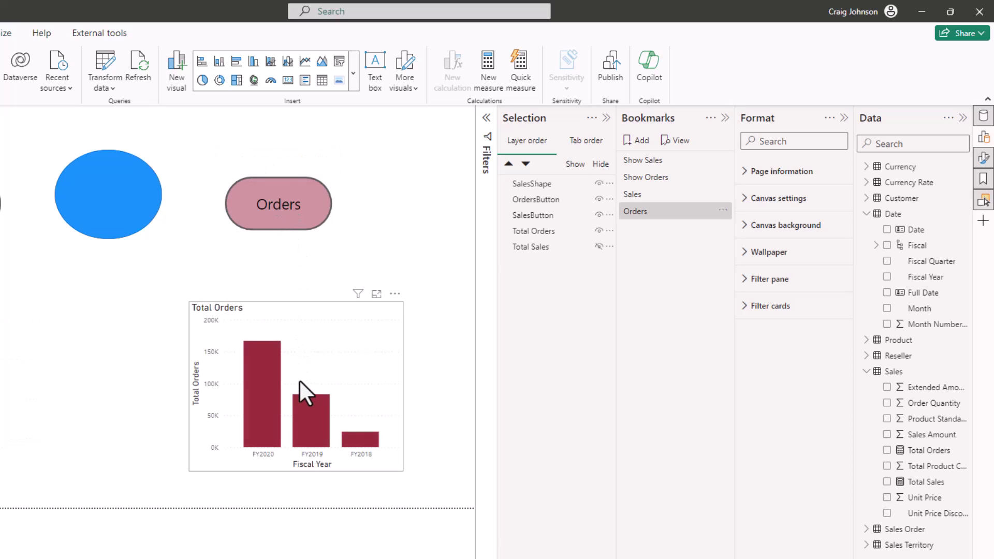
left_click(112, 207, "ctrl")
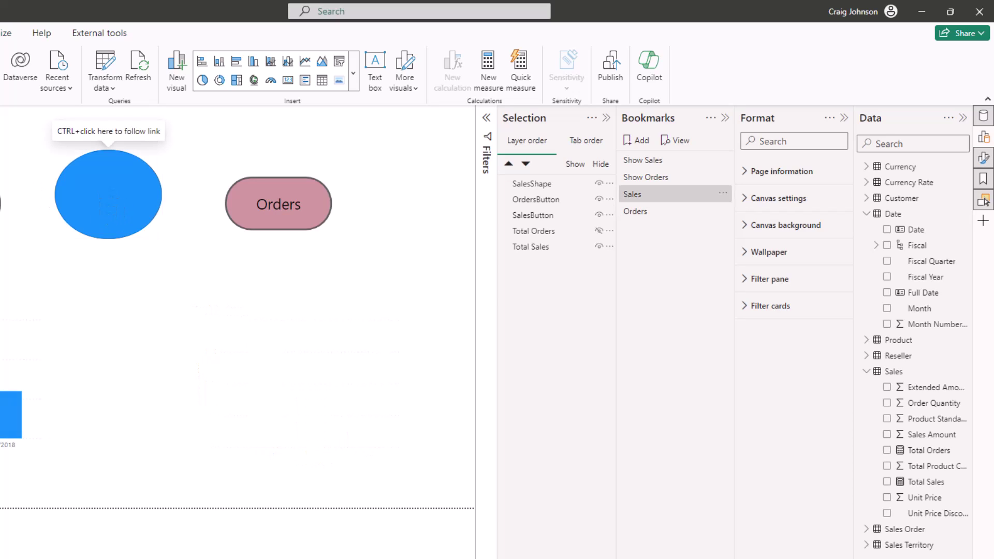